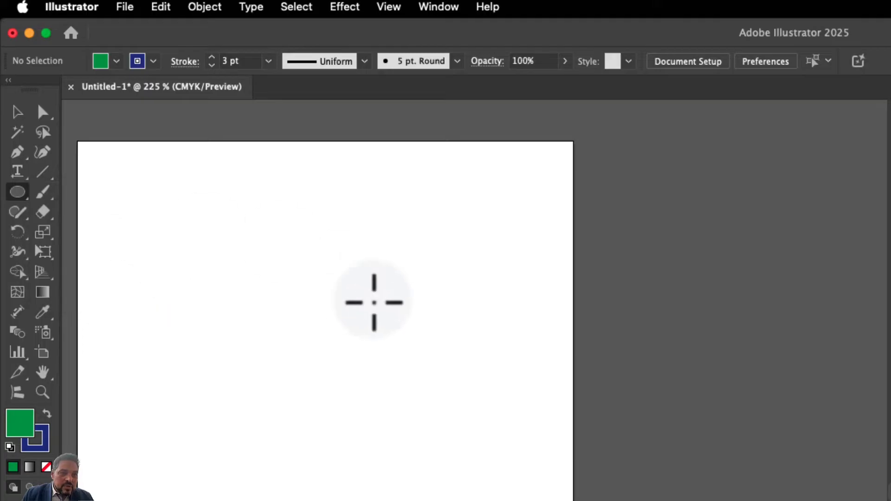
Create a circle 3 cm wide and 3 cm high on the artboard with the Ellipse tool
{"action": "left_click", "coordinate": [325, 372]}
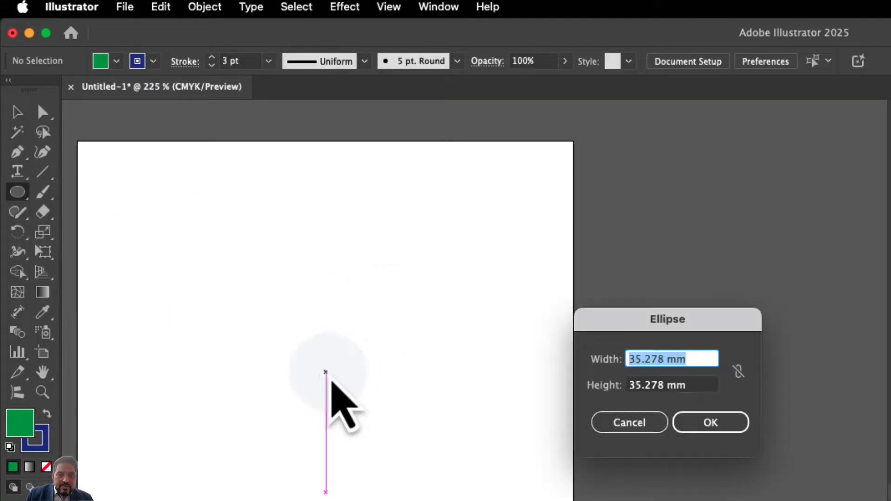
{"action": "type", "text": "3"}
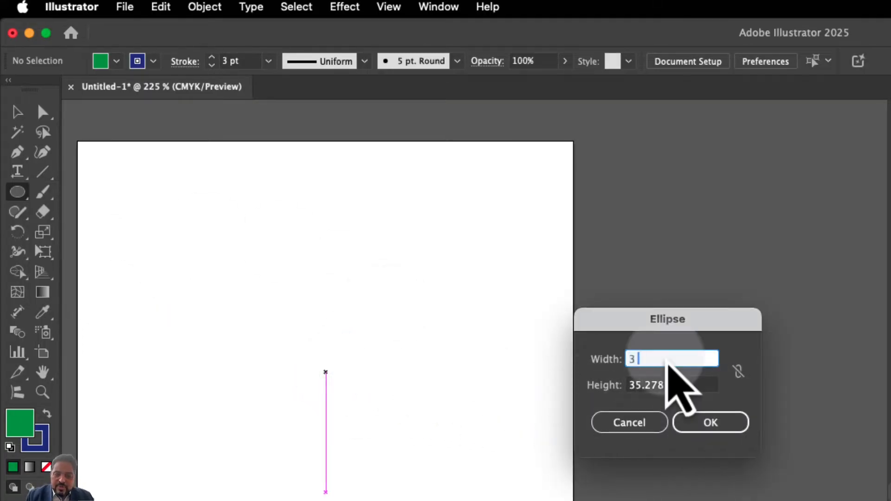
{"action": "type", "text": " cm"}
{"action": "key", "text": "Tab"}
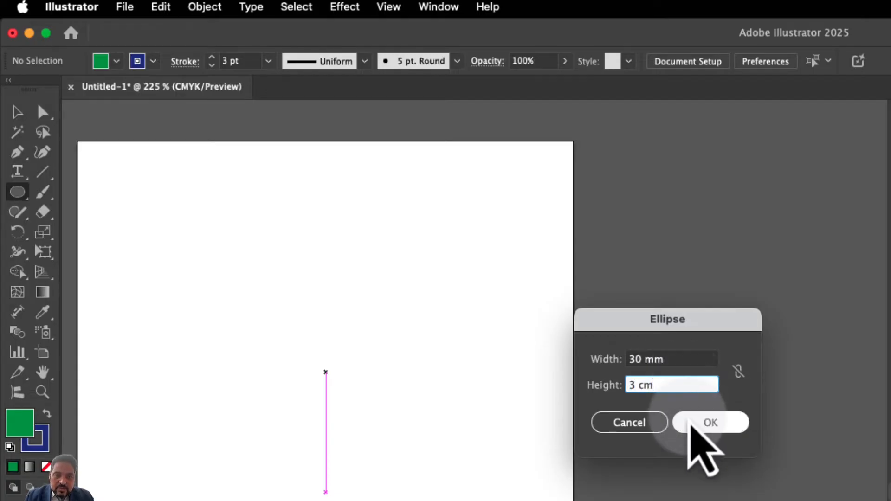
{"action": "left_click", "coordinate": [702, 423]}
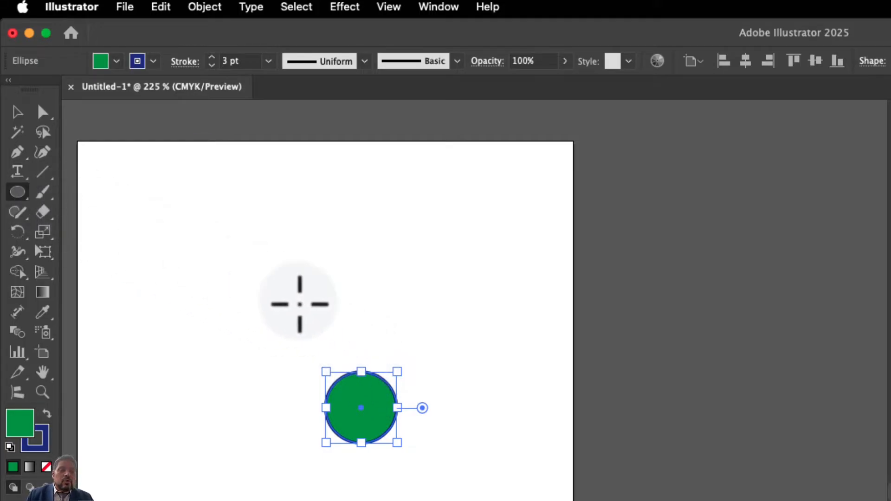
Draw three more circles of different sizes as an overlapping chain running up and left from the 3 cm circle, and deselect
{"action": "key", "text": "shift"}
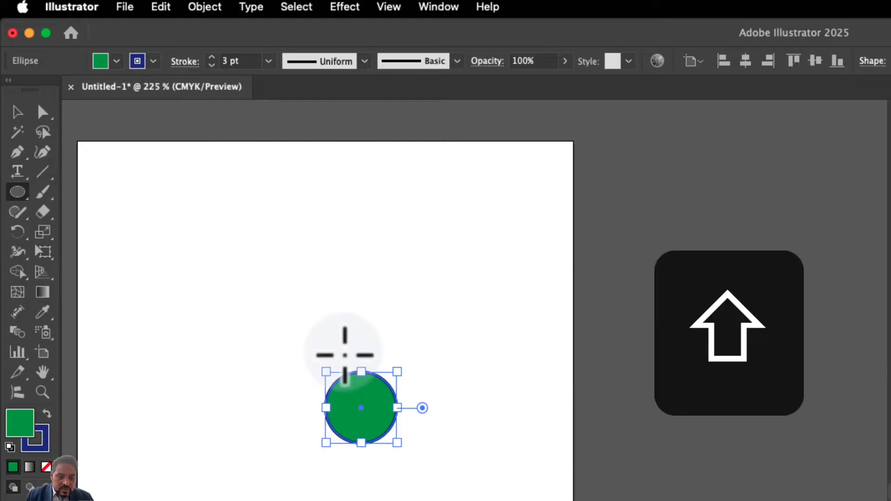
{"action": "left_click_drag", "start_coordinate": [345, 356], "coordinate": [386, 394]}
{"action": "mouse_move", "coordinate": [304, 342]}
{"action": "left_mouse_down"}
{"action": "mouse_move", "coordinate": [334, 354]}
{"action": "mouse_move", "coordinate": [357, 383]}
{"action": "left_mouse_up"}
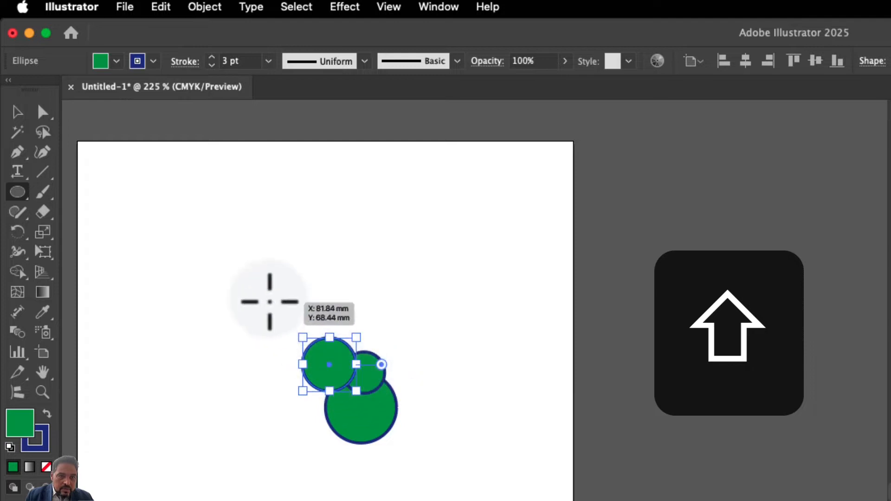
{"action": "mouse_move", "coordinate": [270, 302]}
{"action": "left_mouse_down"}
{"action": "mouse_move", "coordinate": [325, 357]}
{"action": "mouse_move", "coordinate": [341, 359]}
{"action": "mouse_move", "coordinate": [339, 349]}
{"action": "left_mouse_up"}
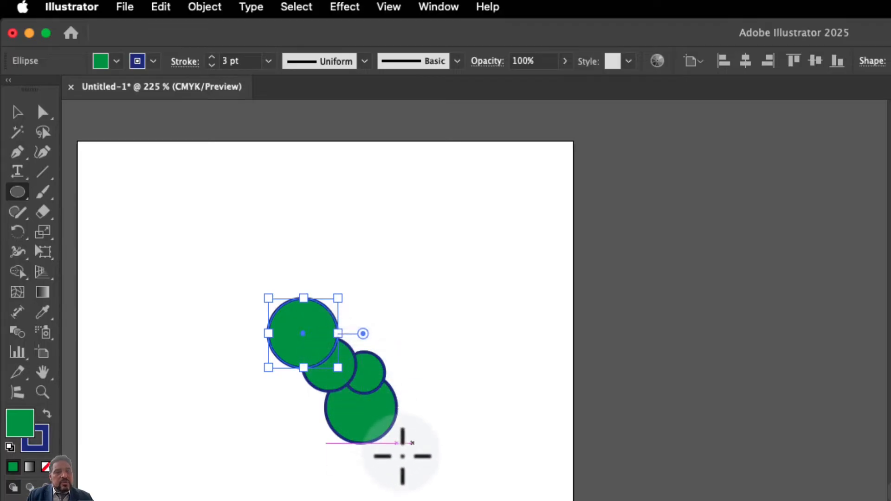
{"action": "key", "text": "v"}
{"action": "left_click", "coordinate": [496, 497]}
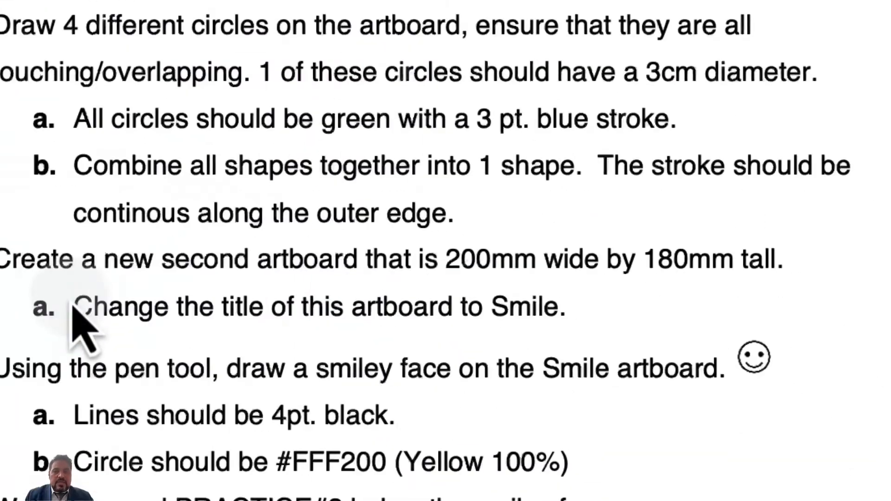
Check the exam sheet's instruction on combining the shapes, return to Illustrator and select all circles on Layer 1
{"action": "mouse_move", "coordinate": [75, 166]}
{"action": "left_mouse_down"}
{"action": "mouse_move", "coordinate": [538, 166]}
{"action": "mouse_move", "coordinate": [574, 174]}
{"action": "mouse_move", "coordinate": [607, 163]}
{"action": "mouse_move", "coordinate": [622, 200]}
{"action": "mouse_move", "coordinate": [658, 215]}
{"action": "mouse_move", "coordinate": [533, 199]}
{"action": "mouse_move", "coordinate": [424, 195]}
{"action": "mouse_move", "coordinate": [420, 205]}
{"action": "left_mouse_up"}
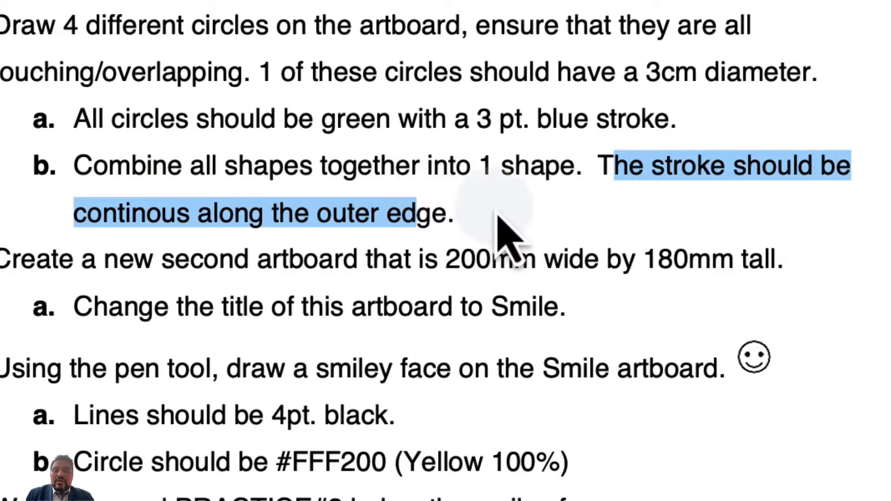
{"action": "left_click", "coordinate": [499, 216]}
{"action": "key", "text": "ctrl+Up"}
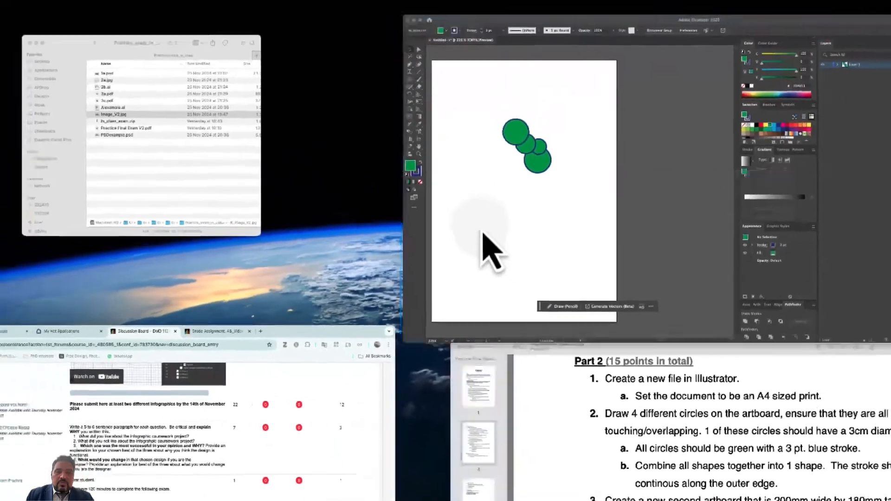
{"action": "left_click", "coordinate": [482, 227]}
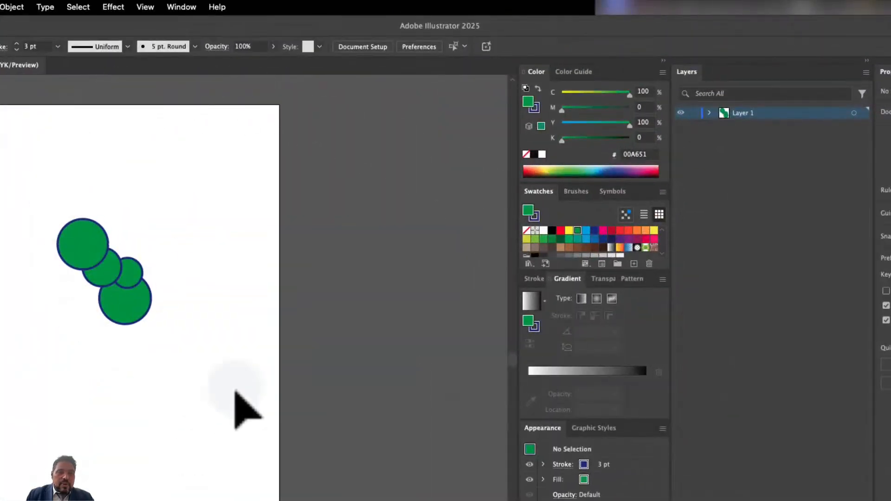
{"action": "left_click", "coordinate": [711, 114]}
{"action": "left_click", "coordinate": [855, 113]}
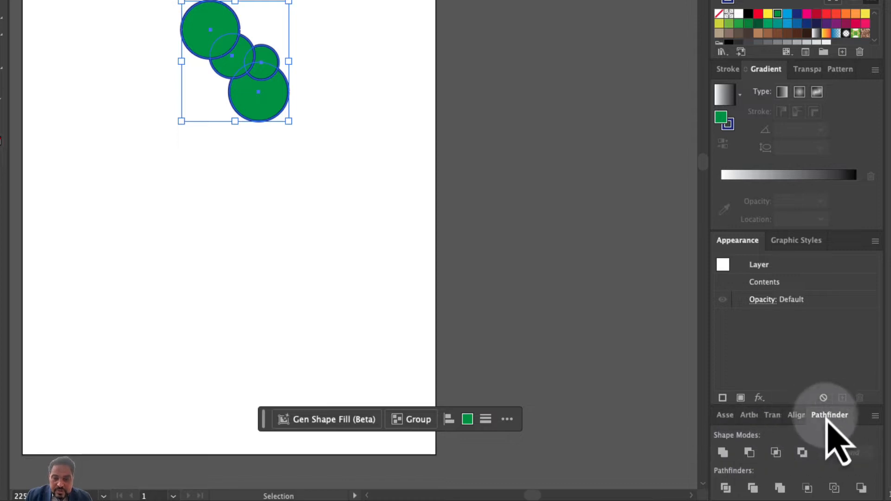
Try uniting the four circles with Pathfinder Unite and undo the merge
{"action": "left_click", "coordinate": [725, 453]}
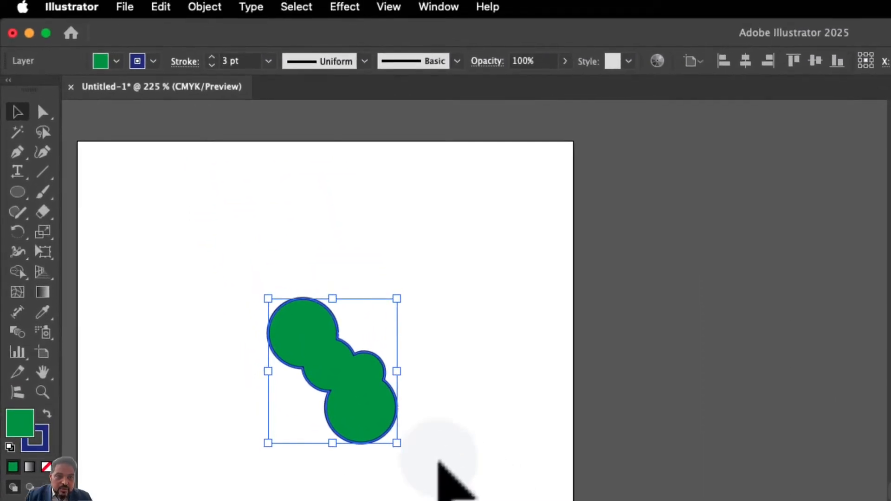
{"action": "key", "text": "super+z"}
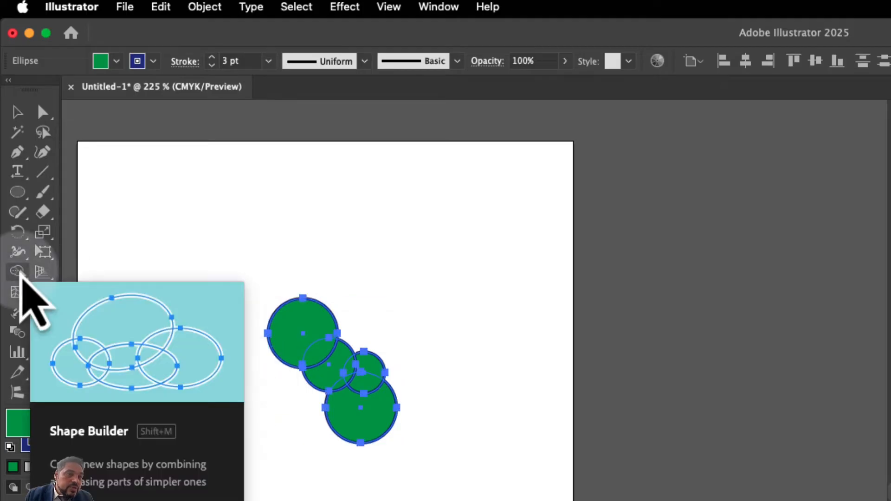
Merge the four overlapping circles into one shape with the Shape Builder tool
{"action": "left_click", "coordinate": [19, 275]}
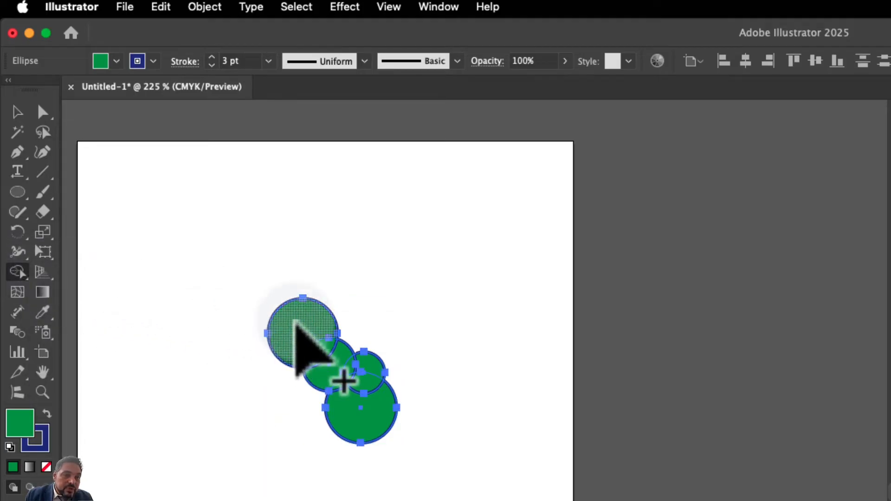
{"action": "mouse_move", "coordinate": [296, 325]}
{"action": "left_mouse_down"}
{"action": "mouse_move", "coordinate": [329, 358]}
{"action": "mouse_move", "coordinate": [360, 372]}
{"action": "mouse_move", "coordinate": [369, 394]}
{"action": "mouse_move", "coordinate": [339, 377]}
{"action": "mouse_move", "coordinate": [343, 389]}
{"action": "left_mouse_up"}
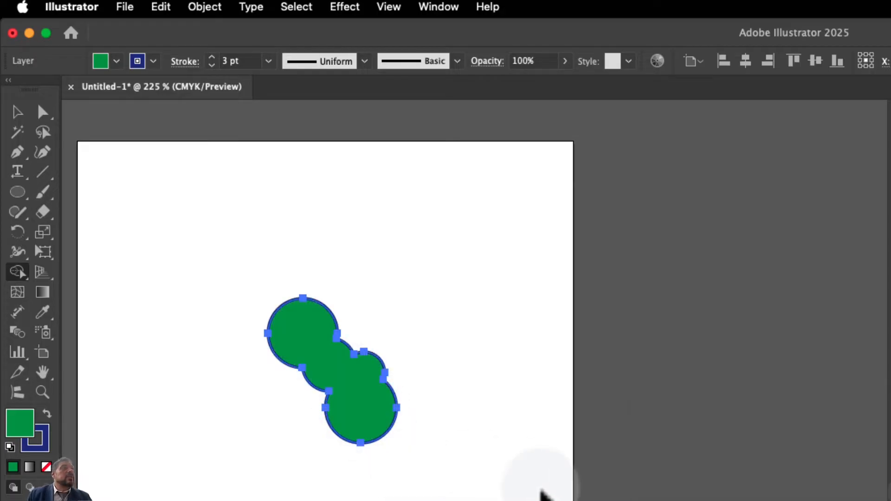
{"action": "left_click", "coordinate": [17, 112]}
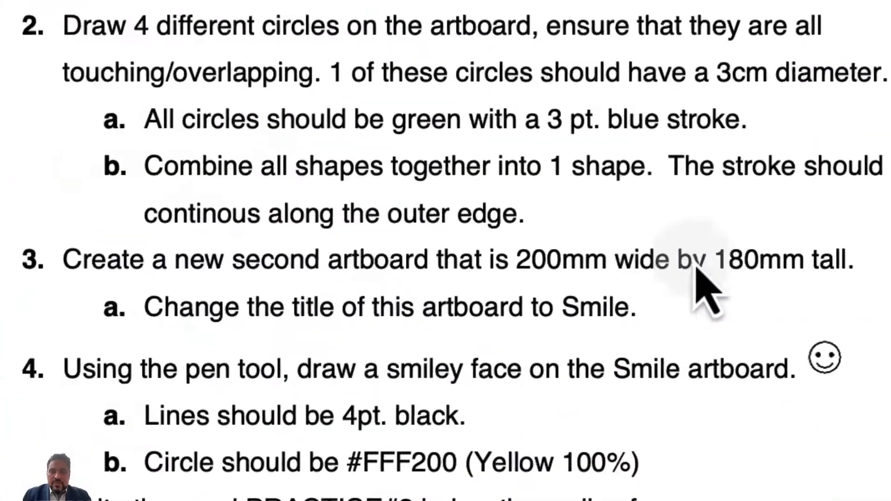
Check the second artboard's required size in the exam sheet, and add a new artboard to the Illustrator document
{"action": "scroll", "coordinate": [256, 199], "scroll_direction": "down", "scroll_amount": 5}
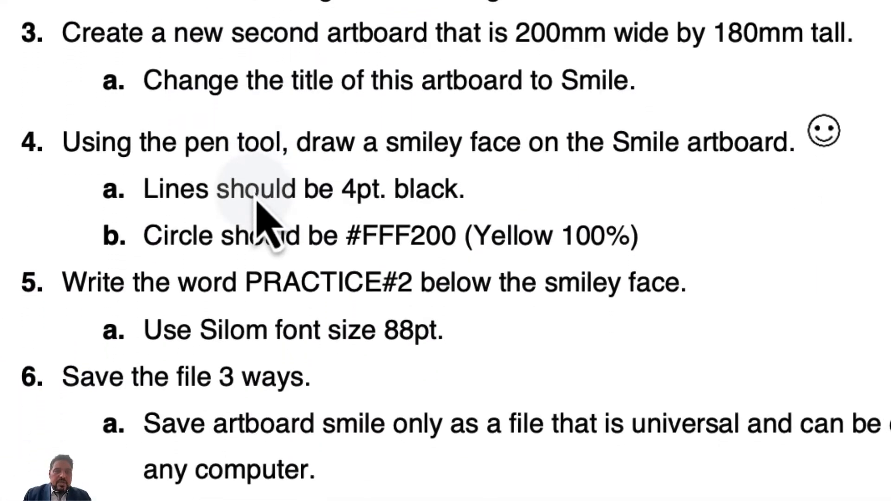
{"action": "left_click_drag", "start_coordinate": [168, 33], "coordinate": [435, 33]}
{"action": "left_click_drag", "start_coordinate": [510, 34], "coordinate": [614, 35]}
{"action": "left_click_drag", "start_coordinate": [727, 35], "coordinate": [840, 34]}
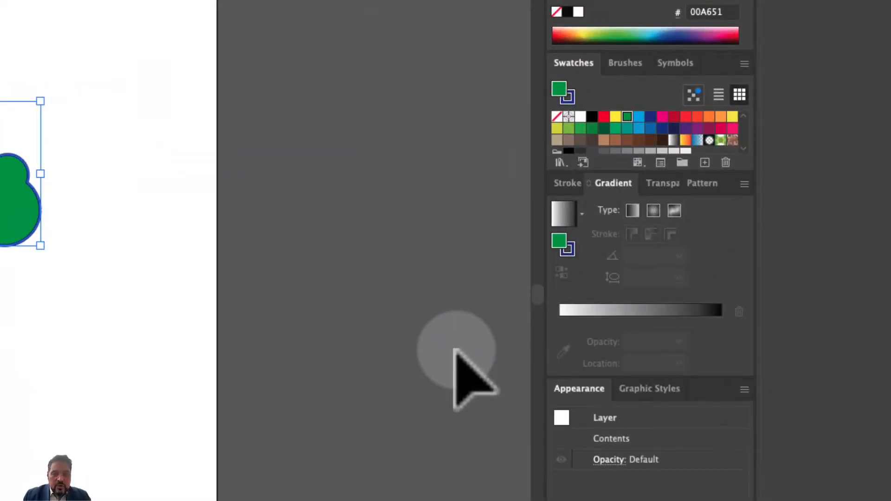
{"action": "left_click", "coordinate": [432, 175]}
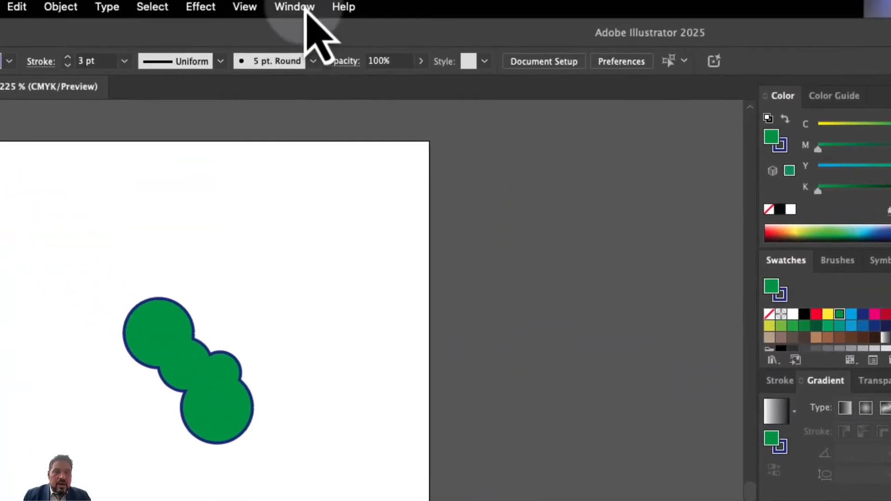
{"action": "left_click", "coordinate": [306, 9]}
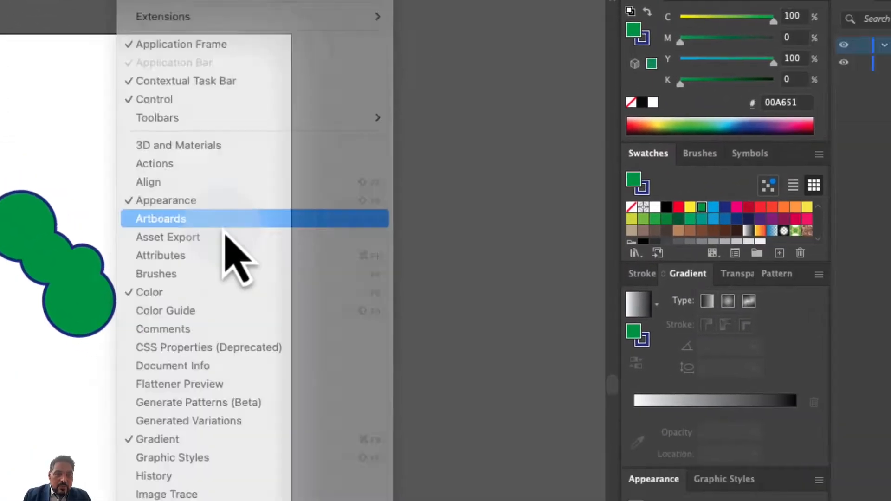
{"action": "left_click", "coordinate": [364, 328]}
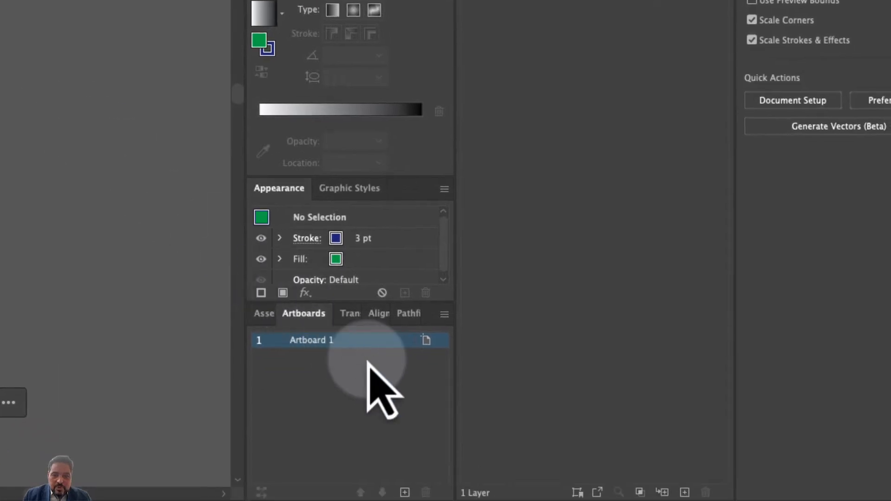
{"action": "left_click", "coordinate": [404, 493]}
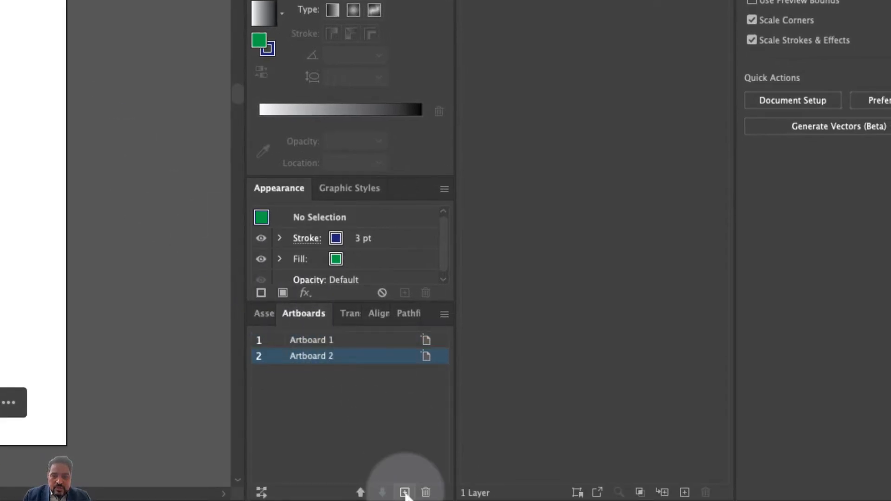
Set the second artboard's width to 200 mm and height to 180 mm, and name it Smile
{"action": "double_click", "coordinate": [402, 357]}
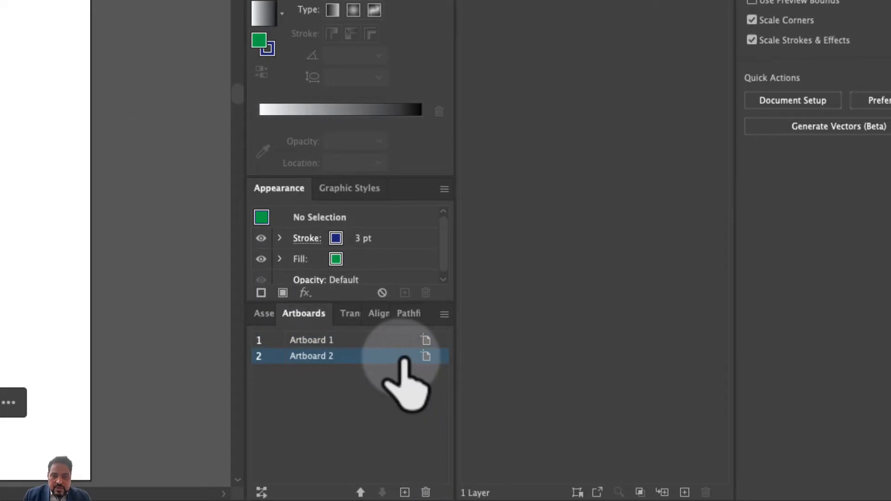
{"action": "left_click", "coordinate": [427, 356]}
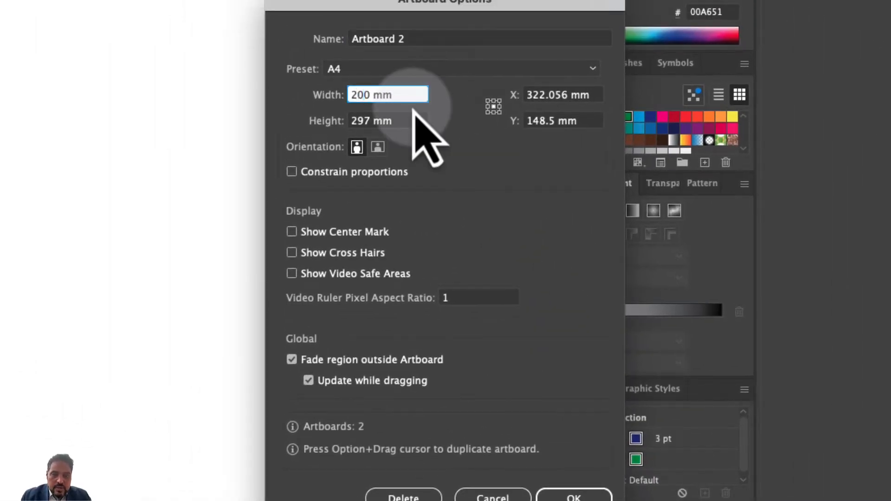
{"action": "key", "text": "Tab"}
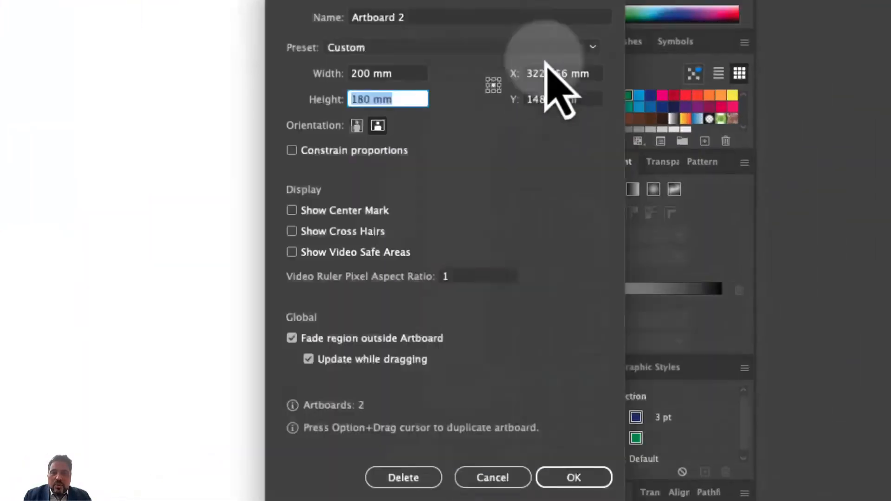
{"action": "left_click", "coordinate": [417, 18]}
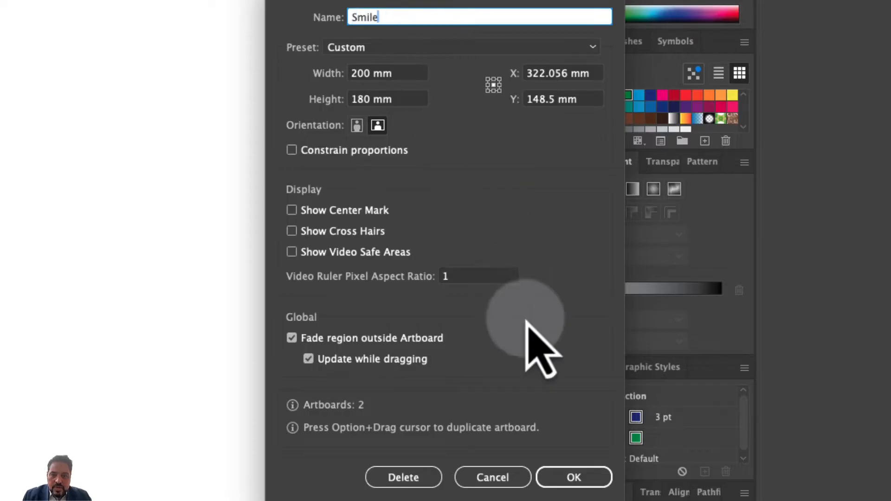
{"action": "left_click", "coordinate": [580, 477]}
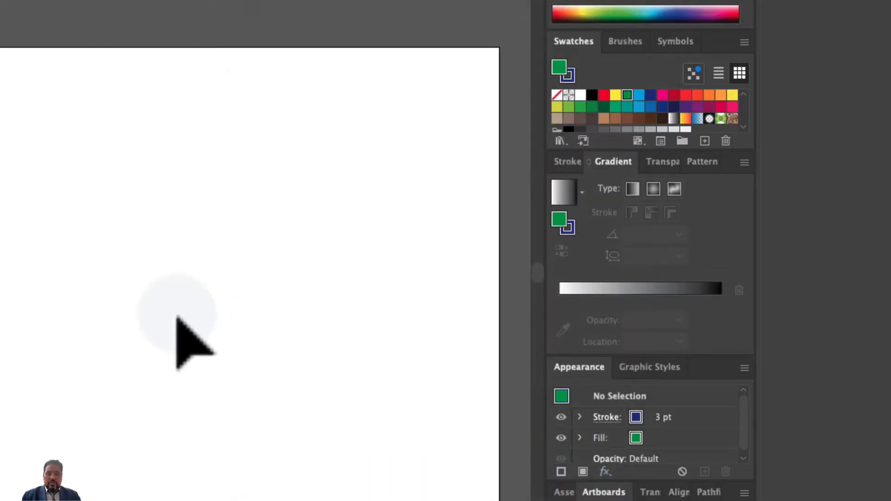
Check the exam sheet's smiley face line and circle requirements, and set the fill colour to yellow FFF200 in Illustrator
{"action": "key", "text": "super+minus"}
{"action": "scroll", "coordinate": [177, 316], "scroll_direction": "left", "scroll_amount": 3}
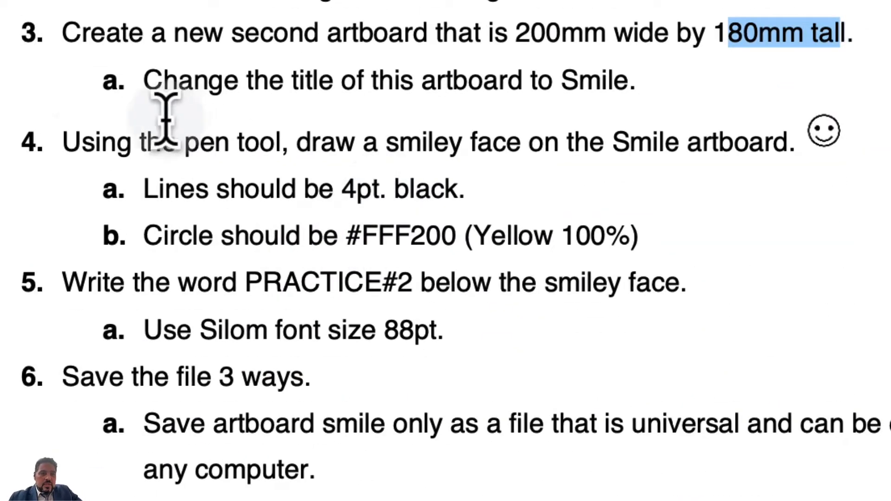
{"action": "left_click_drag", "start_coordinate": [85, 142], "coordinate": [312, 144]}
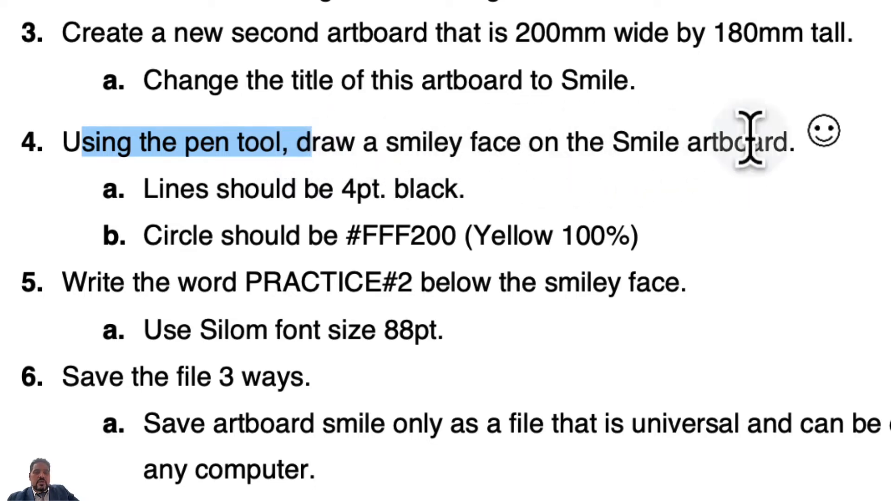
{"action": "left_click_drag", "start_coordinate": [143, 188], "coordinate": [483, 214]}
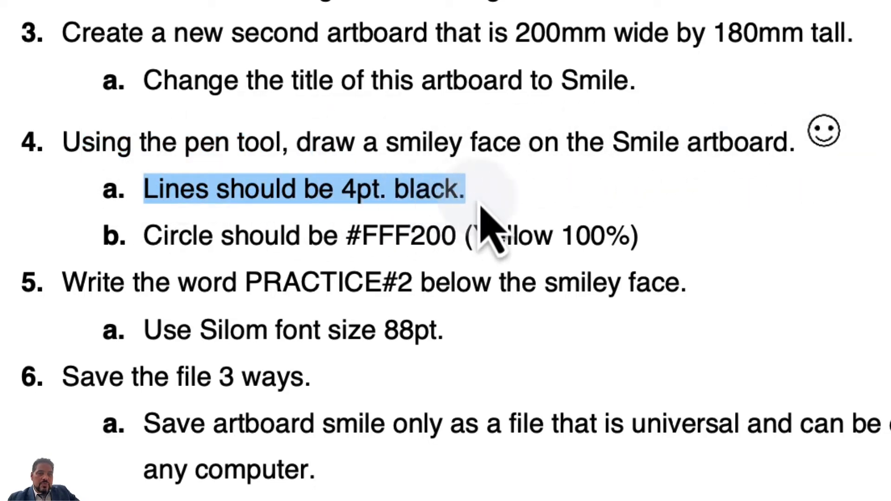
{"action": "left_click_drag", "start_coordinate": [144, 234], "coordinate": [639, 263]}
{"action": "key", "text": "ctrl+Up"}
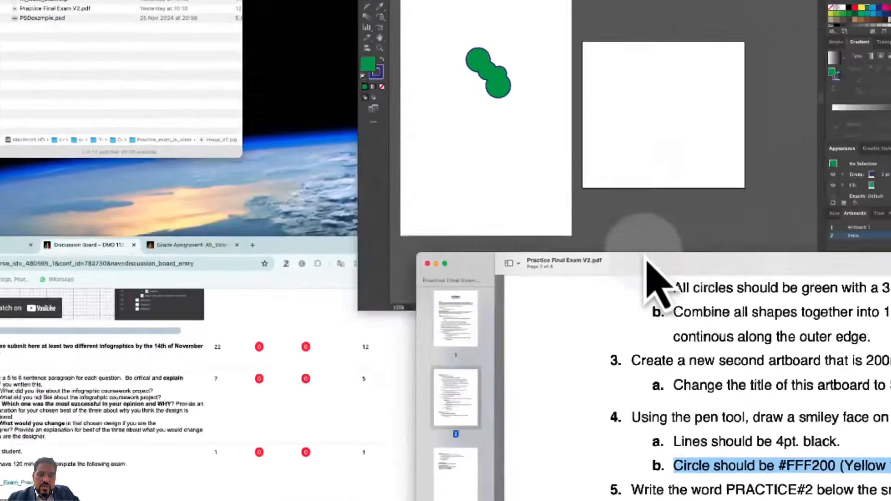
{"action": "left_click", "coordinate": [706, 295]}
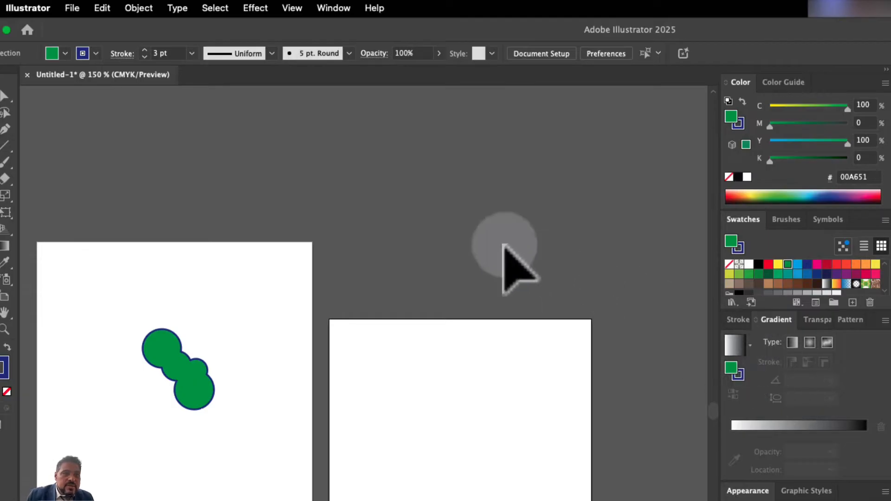
{"action": "left_click", "coordinate": [65, 54]}
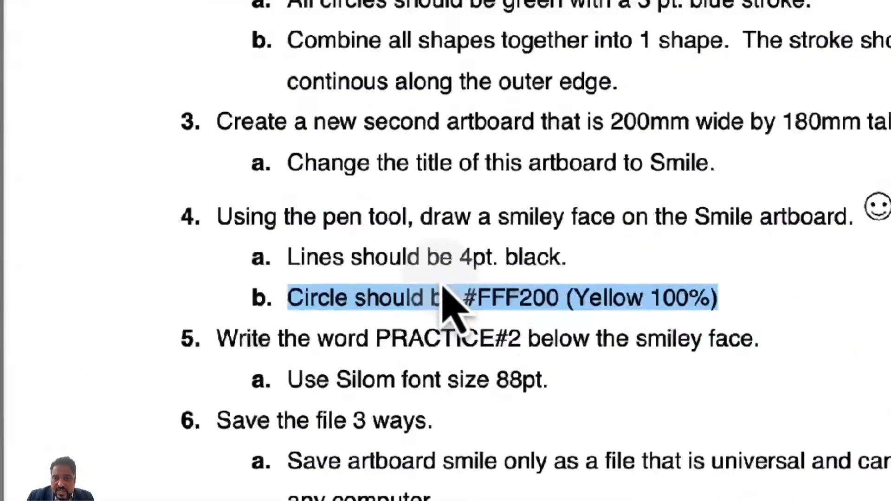
{"action": "left_click", "coordinate": [389, 257]}
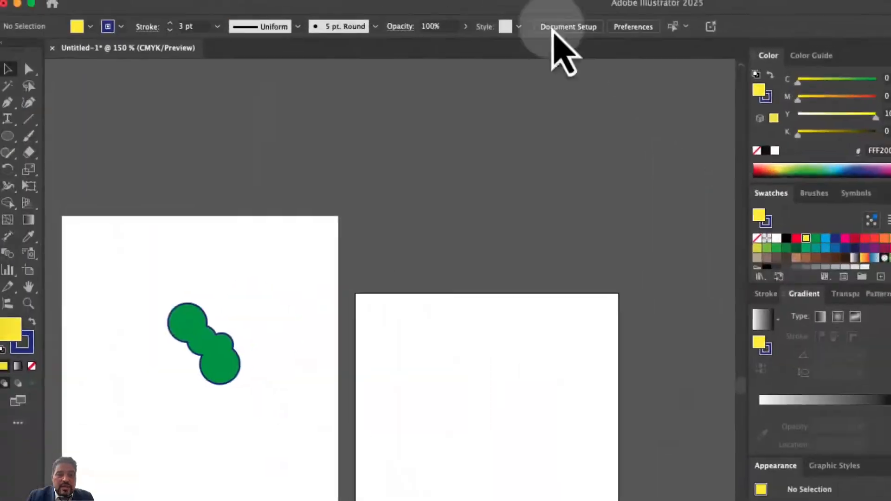
Set the stroke to 4 pt black and draw a yellow circle about 51 mm across near the top of the Smile artboard
{"action": "left_click", "coordinate": [128, 30]}
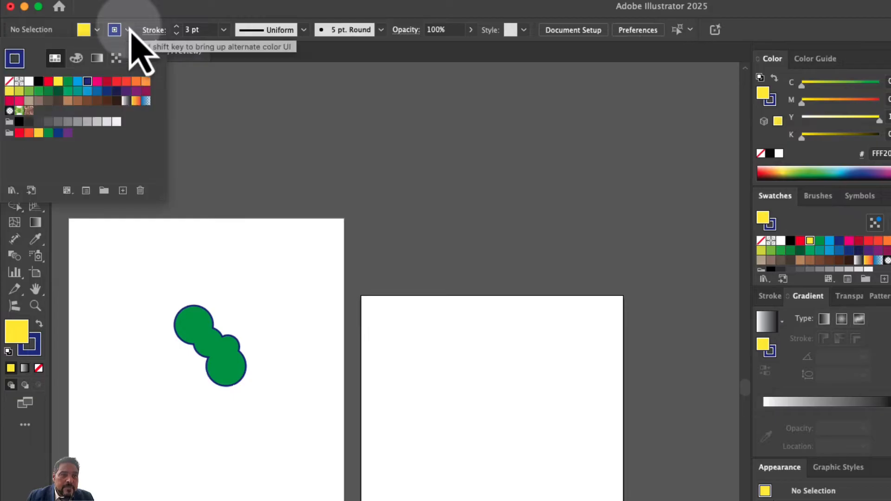
{"action": "left_click", "coordinate": [40, 81]}
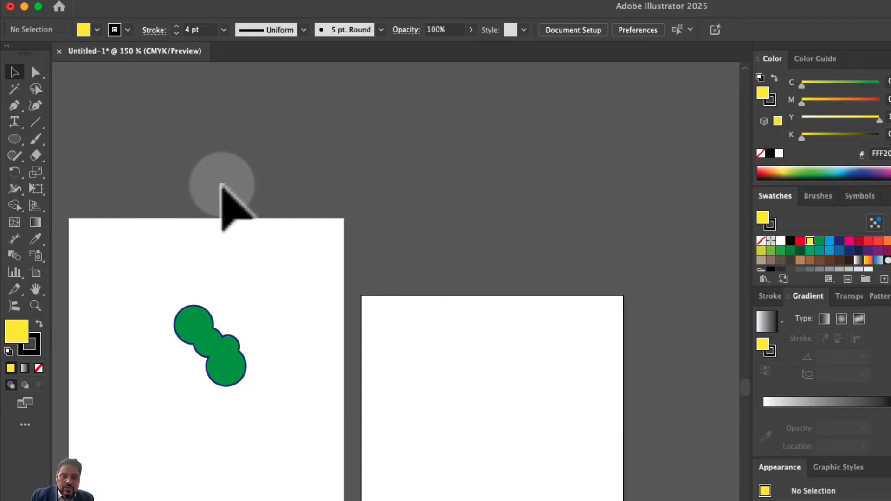
{"action": "key", "text": "p"}
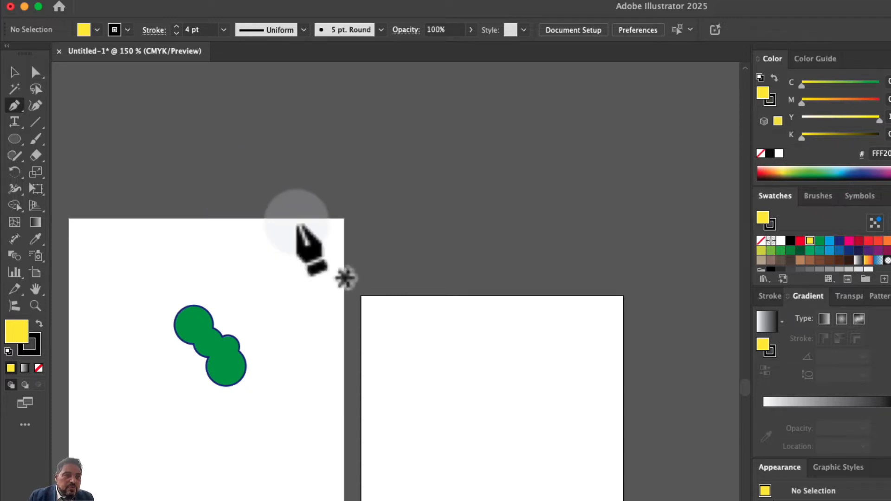
{"action": "key", "text": "l"}
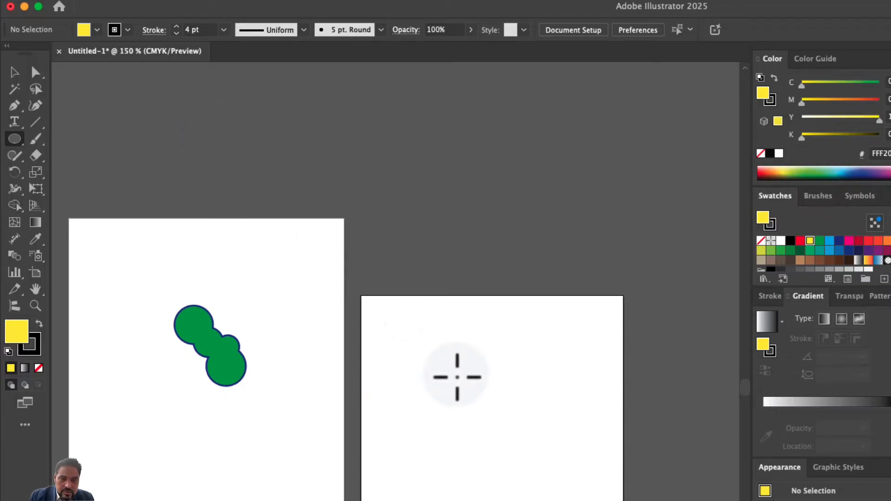
{"action": "left_click_drag", "start_coordinate": [457, 377], "coordinate": [517, 438]}
{"action": "left_click_drag", "start_coordinate": [490, 409], "coordinate": [506, 365]}
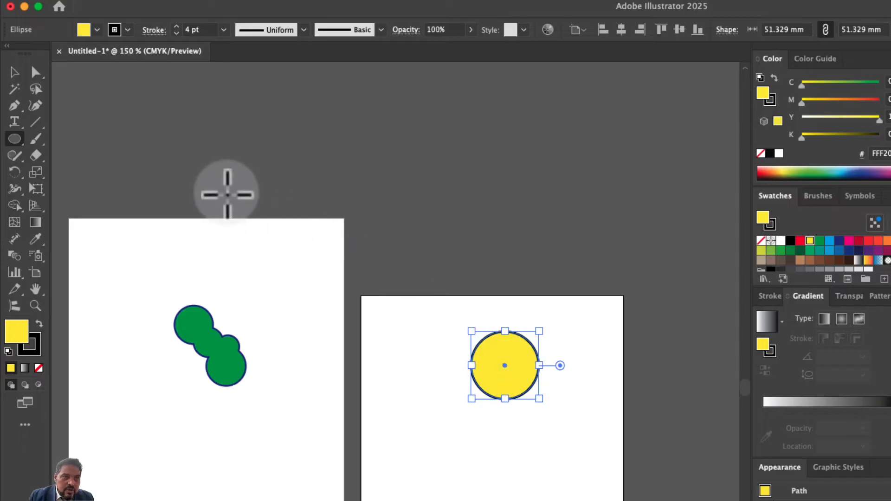
Draw a curved smile about 28 mm wide in the lower half of the yellow circle with the Pen tool
{"action": "key", "text": "p"}
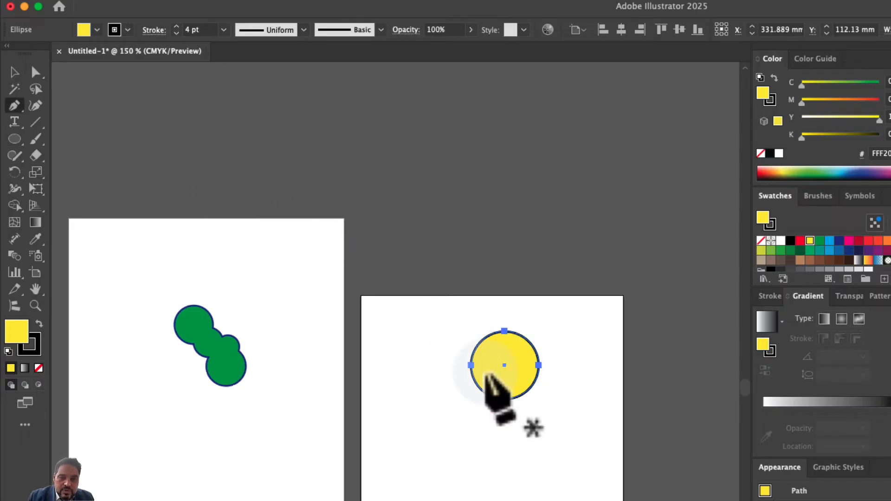
{"action": "left_click", "coordinate": [485, 372]}
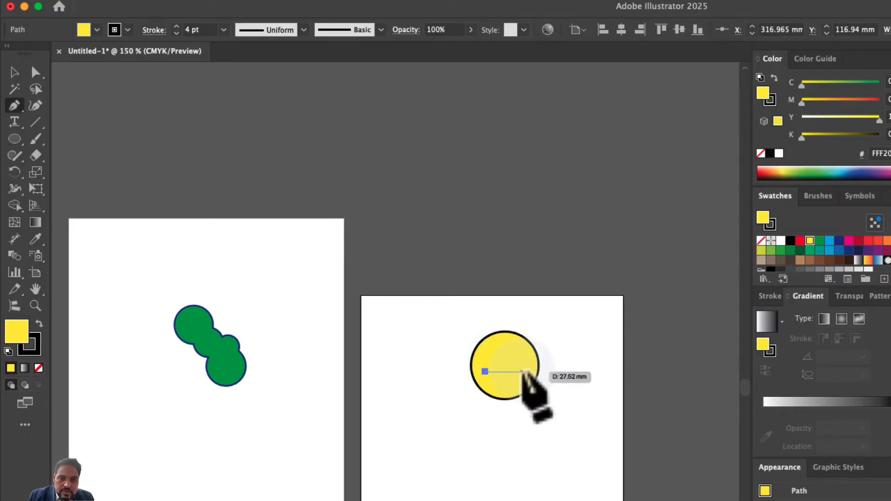
{"action": "left_click_drag", "start_coordinate": [520, 383], "coordinate": [539, 337]}
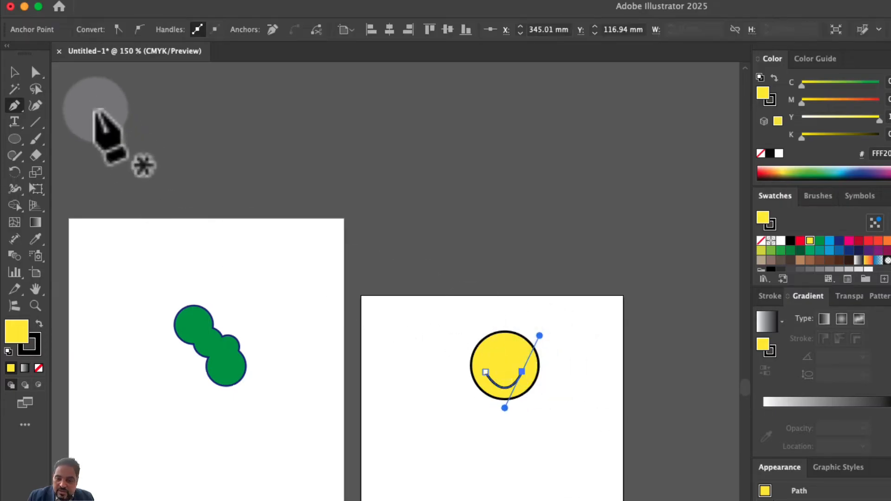
Draw a small yellow circle with a black outline as the left eye of the smiley face
{"action": "left_click", "coordinate": [12, 140]}
{"action": "key", "text": "super+plus"}
{"action": "key", "text": "super+plus"}
{"action": "key", "text": "super+plus"}
{"action": "key", "text": "super+plus"}
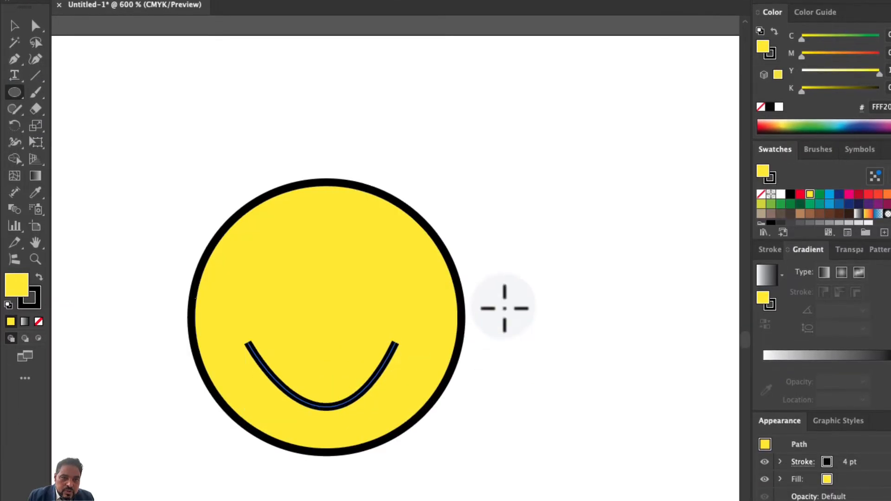
{"action": "scroll", "coordinate": [505, 354], "scroll_direction": "left", "scroll_amount": 3}
{"action": "left_click_drag", "start_coordinate": [332, 277], "coordinate": [370, 314]}
Duplicate the left eye as the right eye, and space the two eyes evenly above the smile
{"action": "right_click", "coordinate": [349, 295]}
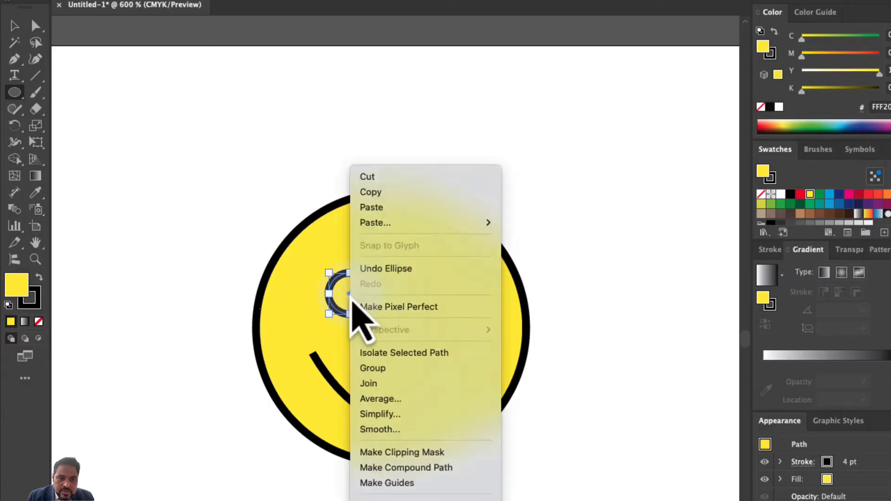
{"action": "left_click", "coordinate": [349, 295]}
{"action": "right_click", "coordinate": [350, 295]}
{"action": "mouse_move", "coordinate": [431, 224]}
{"action": "left_click", "coordinate": [509, 228]}
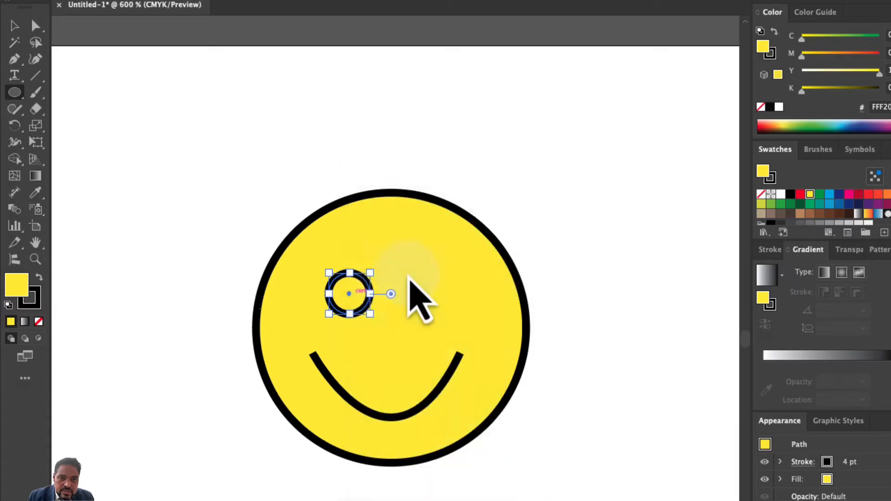
{"action": "left_click_drag", "start_coordinate": [347, 288], "coordinate": [450, 294]}
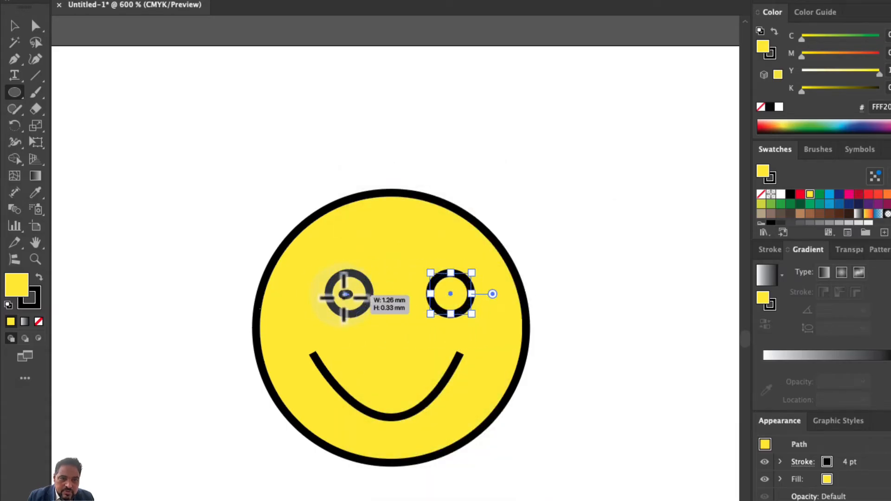
{"action": "key", "text": "v"}
{"action": "left_click_drag", "start_coordinate": [351, 296], "coordinate": [343, 295]}
{"action": "left_click", "coordinate": [206, 200]}
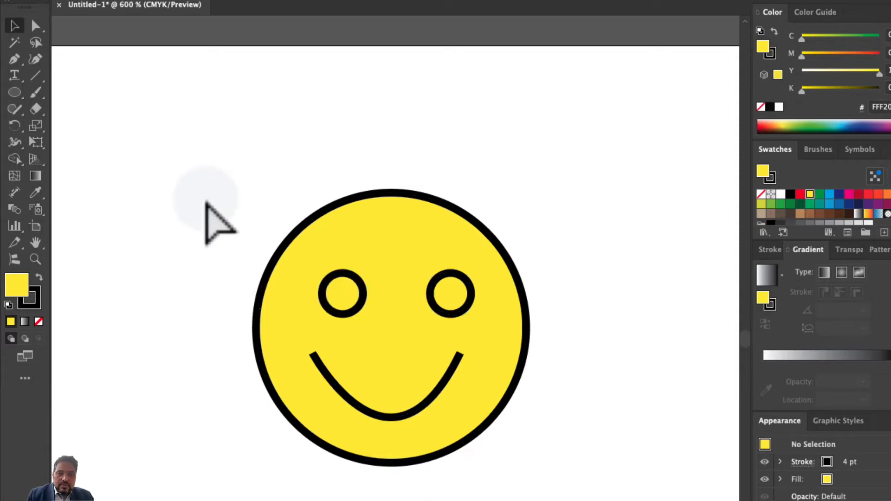
Check the exam sheet for the wording, font and size of the text required below the smiley face
{"action": "key", "text": "super+minus"}
{"action": "key", "text": "super+minus"}
{"action": "key", "text": "super+minus"}
{"action": "key", "text": "ctrl+Up"}
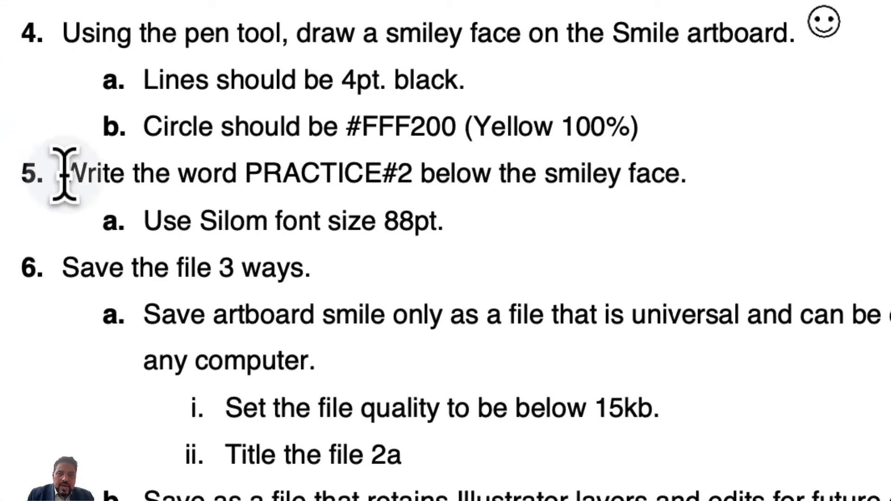
{"action": "left_click_drag", "start_coordinate": [64, 173], "coordinate": [246, 173]}
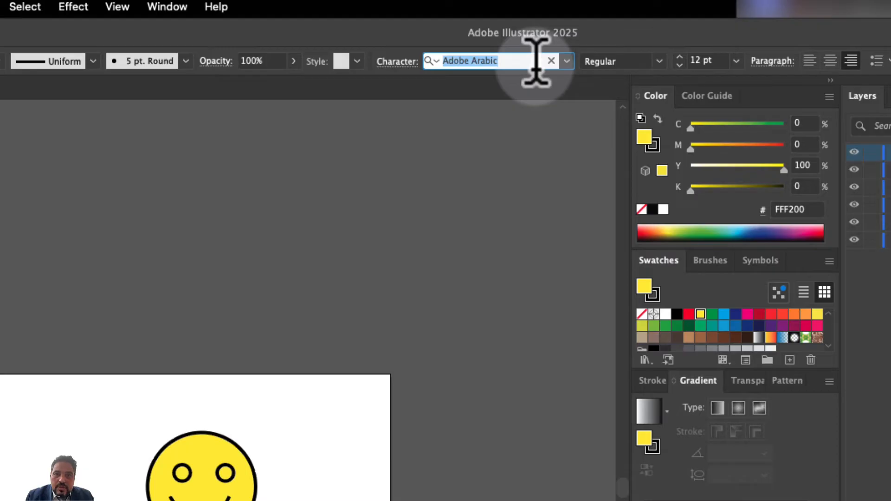
Add the text PRACTICE#2 in Silom at 88 pt and place it below the smiley face on the Smile artboard
{"action": "type", "text": "sil"}
{"action": "left_click", "coordinate": [571, 143]}
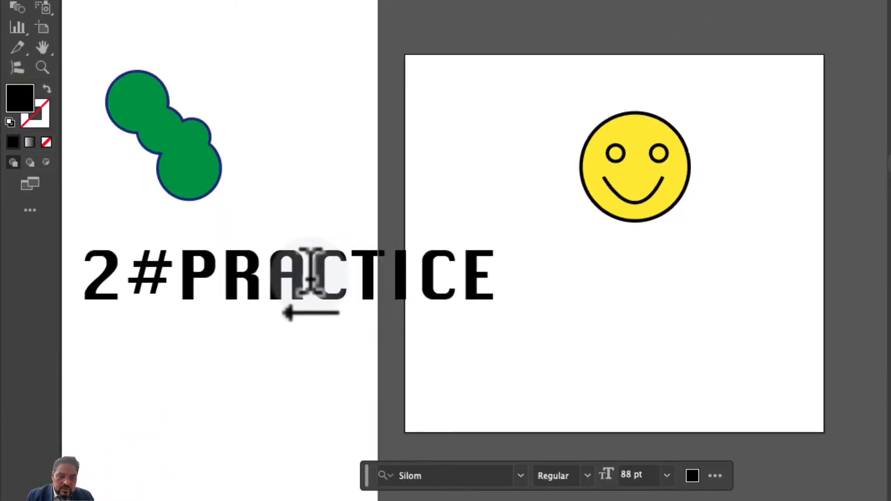
{"action": "key", "text": "Escape"}
{"action": "left_click_drag", "start_coordinate": [338, 308], "coordinate": [649, 266]}
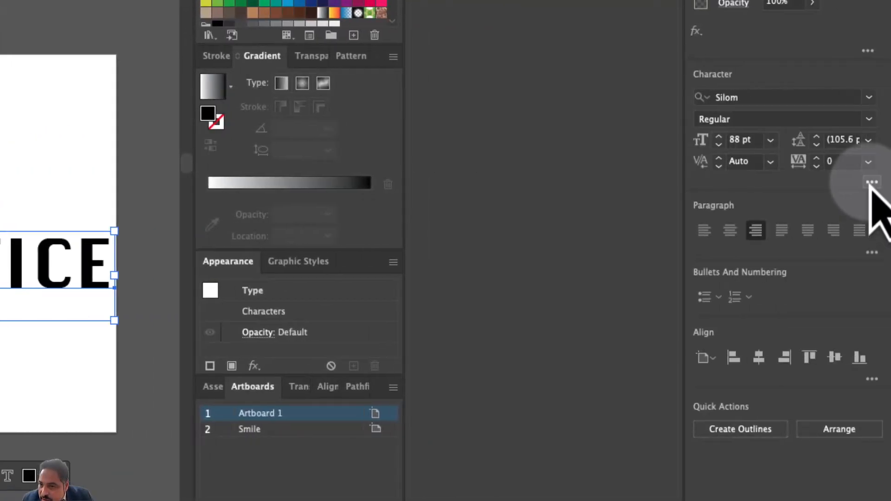
Set the digits option of the PRACTICE#2 text to LTR Arabic to correct its character order, and deselect it
{"action": "left_click", "coordinate": [872, 182]}
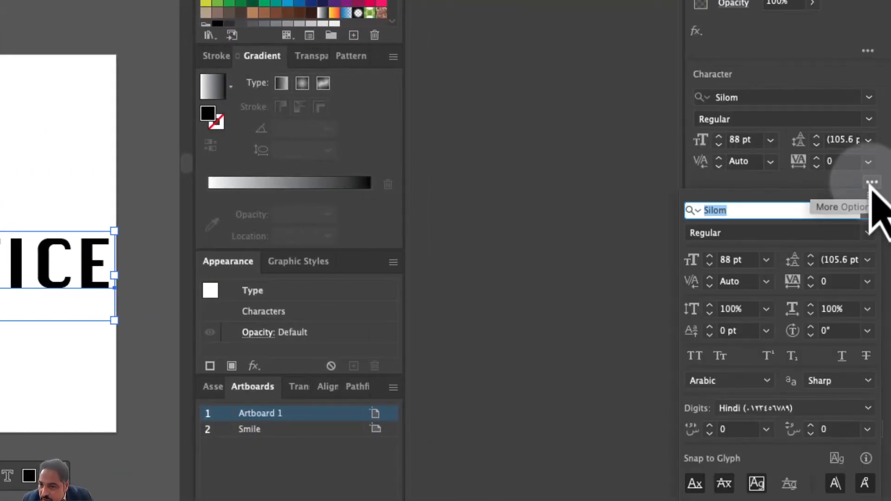
{"action": "left_click", "coordinate": [794, 410]}
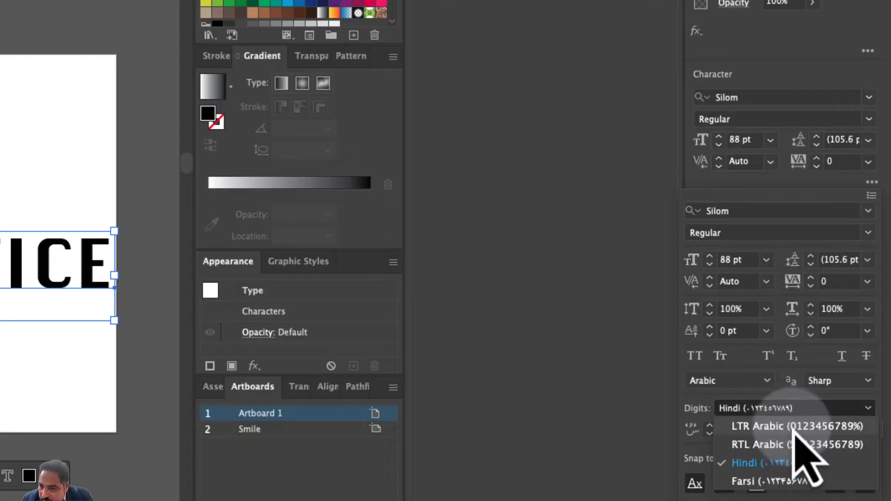
{"action": "left_click", "coordinate": [793, 427]}
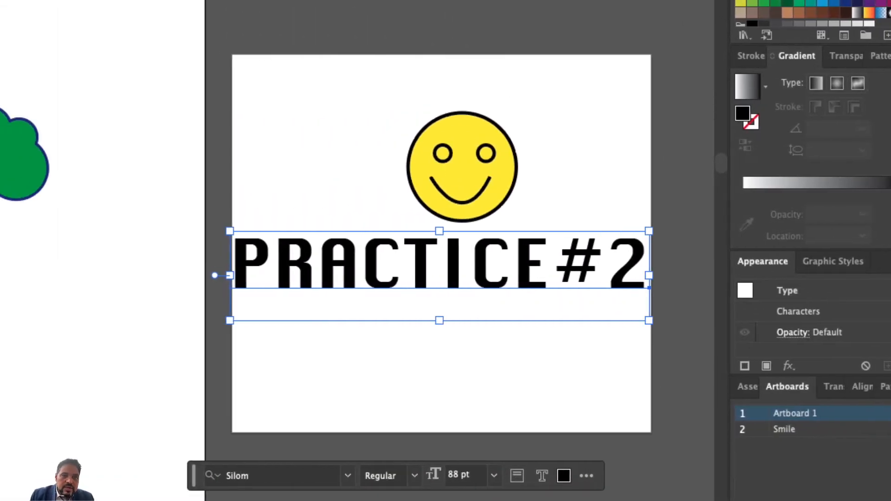
{"action": "left_click", "coordinate": [390, 91]}
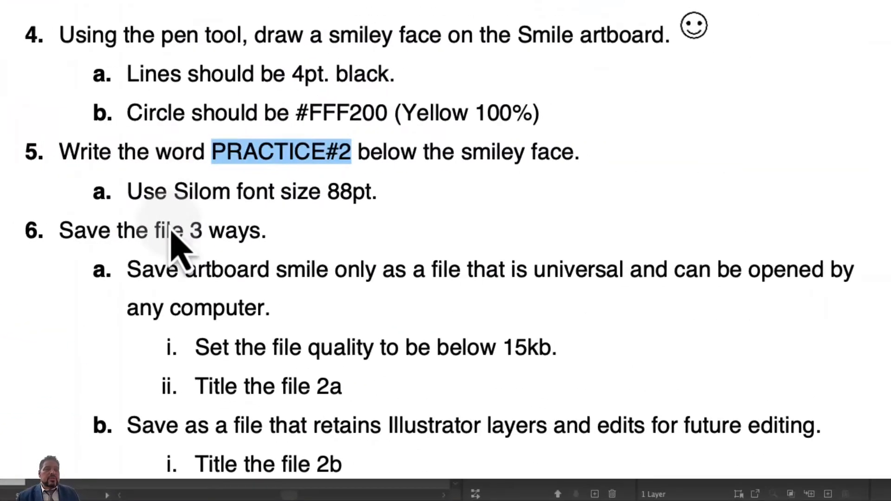
Read the exam sheet's requirements for saving the file three ways, including artboard, quality limit and file titles
{"action": "scroll", "coordinate": [169, 222], "scroll_direction": "down", "scroll_amount": 5}
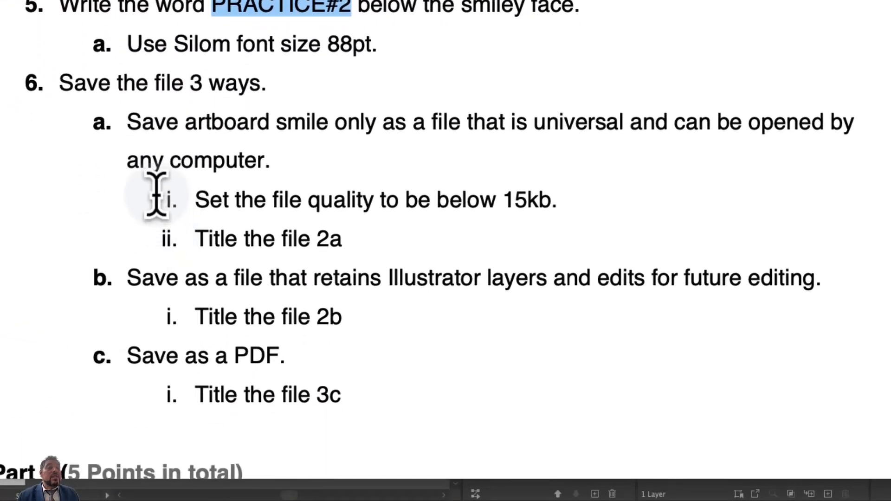
{"action": "left_click_drag", "start_coordinate": [132, 130], "coordinate": [383, 130]}
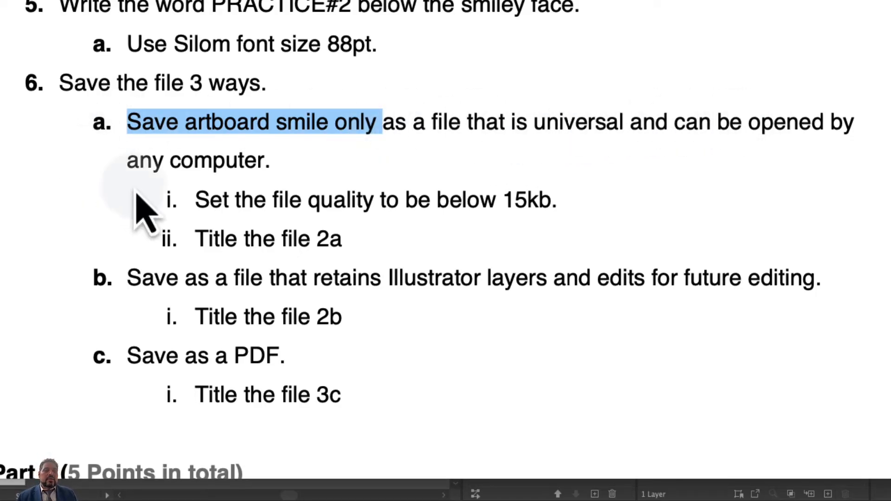
{"action": "left_click", "coordinate": [226, 142]}
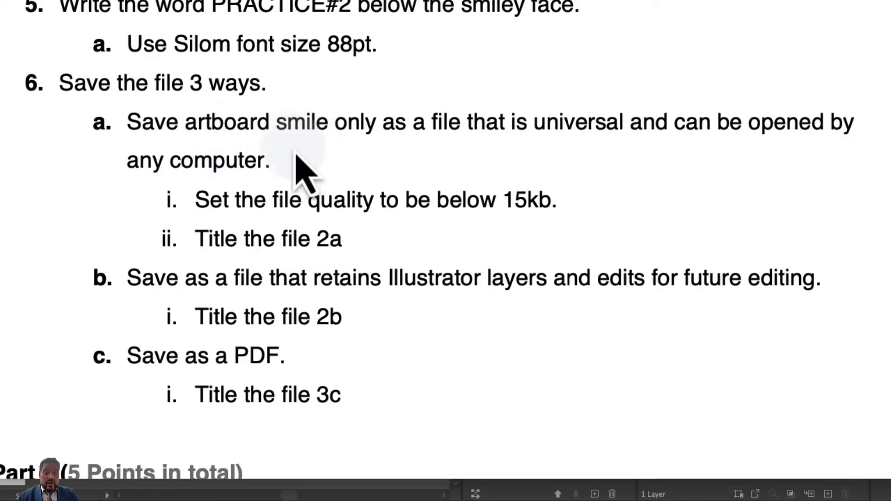
{"action": "left_click_drag", "start_coordinate": [228, 339], "coordinate": [597, 340]}
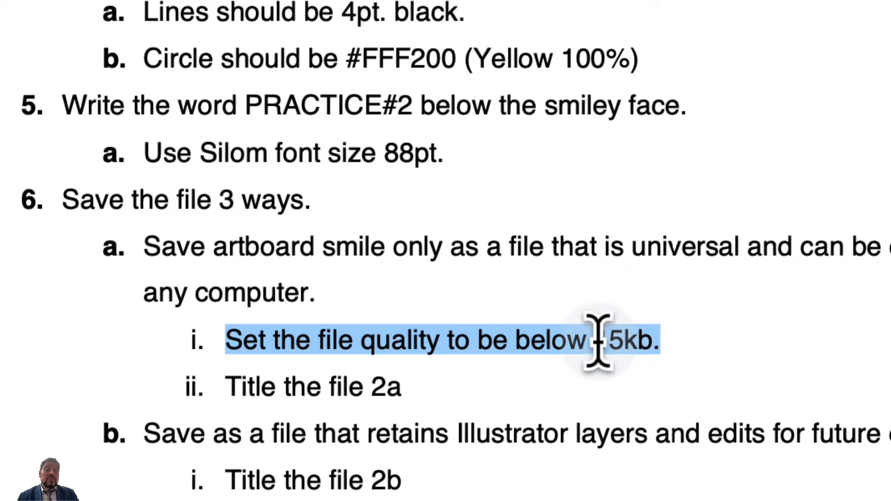
{"action": "left_click", "coordinate": [597, 340]}
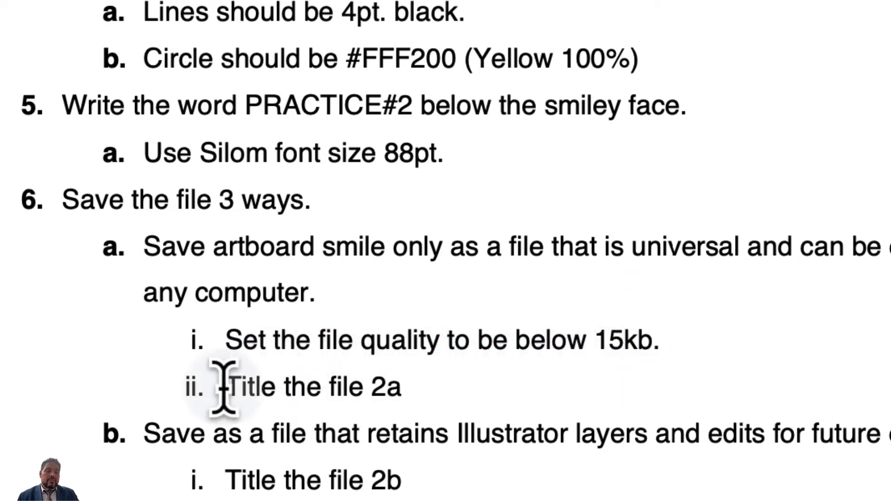
{"action": "left_click_drag", "start_coordinate": [225, 385], "coordinate": [421, 393]}
{"action": "left_click", "coordinate": [420, 389]}
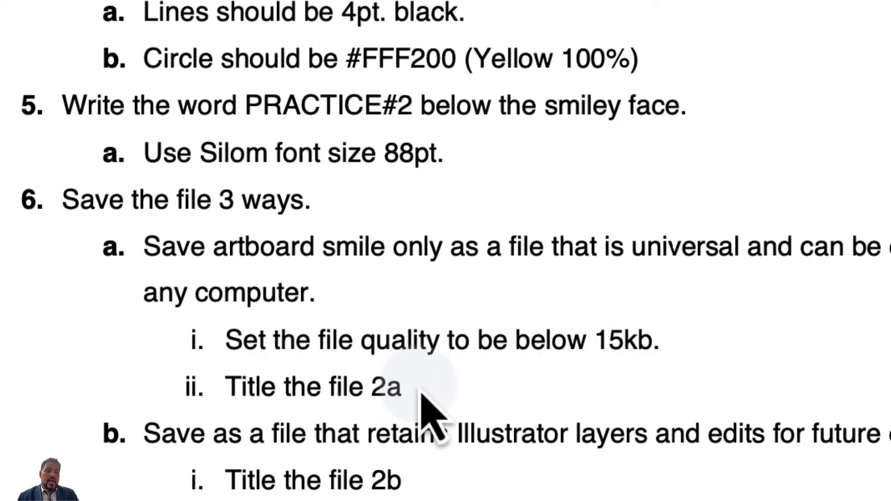
Return to Illustrator and set up a Save for Web export of the Smile artboard as a JPEG at 35% quality
{"action": "key", "text": "ctrl+Up"}
{"action": "left_click", "coordinate": [642, 227]}
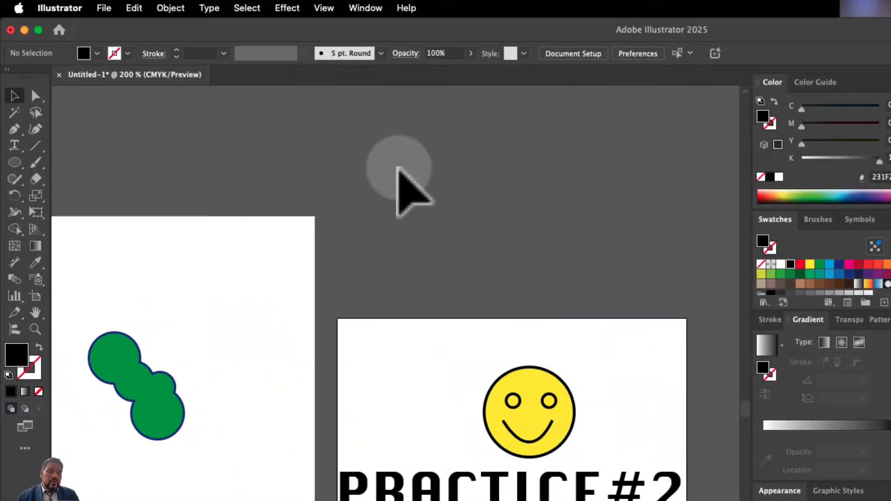
{"action": "left_click", "coordinate": [106, 8]}
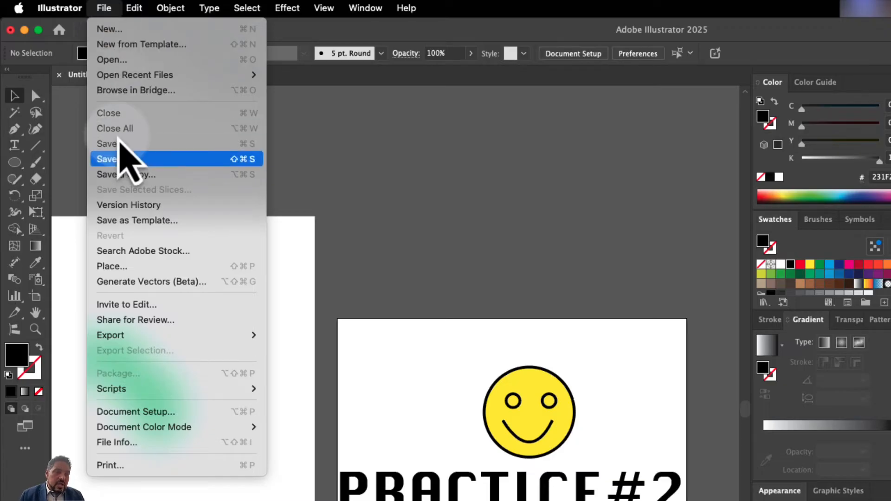
{"action": "mouse_move", "coordinate": [136, 325]}
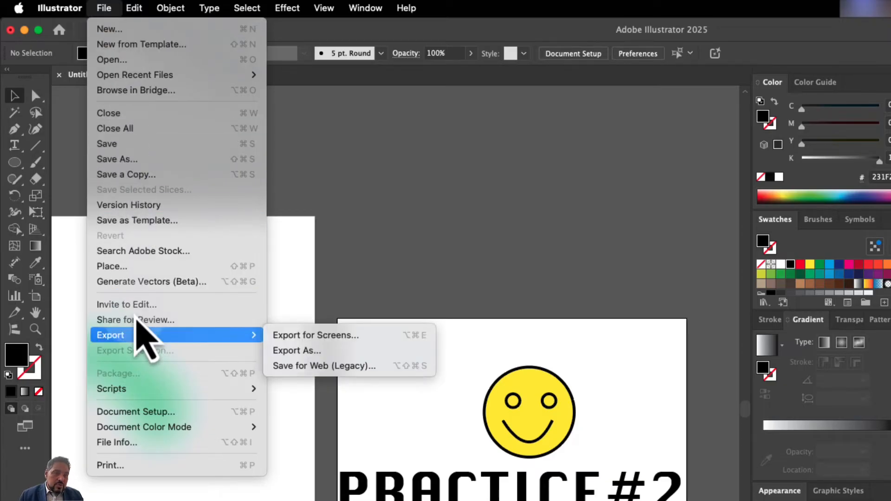
{"action": "left_click", "coordinate": [325, 366]}
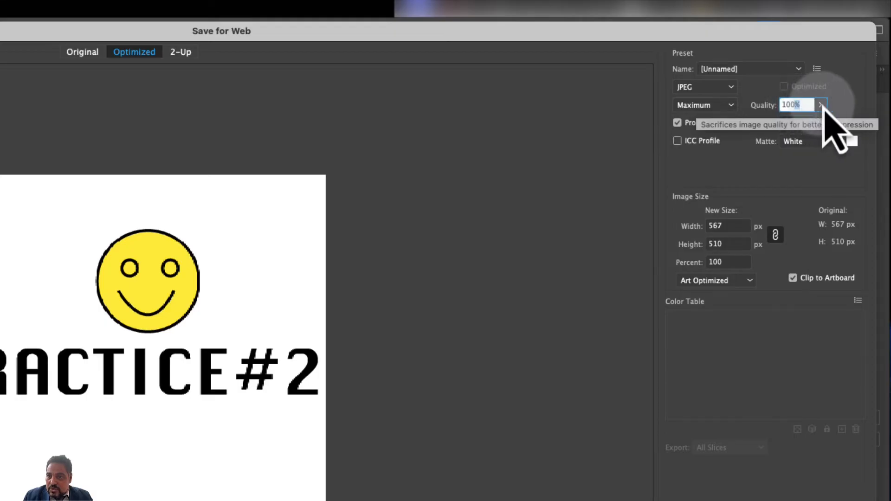
{"action": "left_click", "coordinate": [821, 105]}
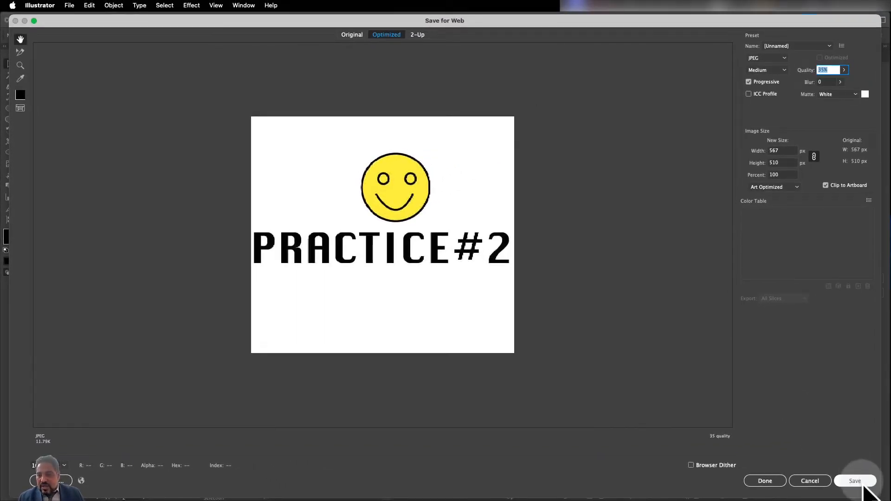
Save the optimized JPEG to the Desktop with the file name 2a
{"action": "left_click", "coordinate": [864, 486]}
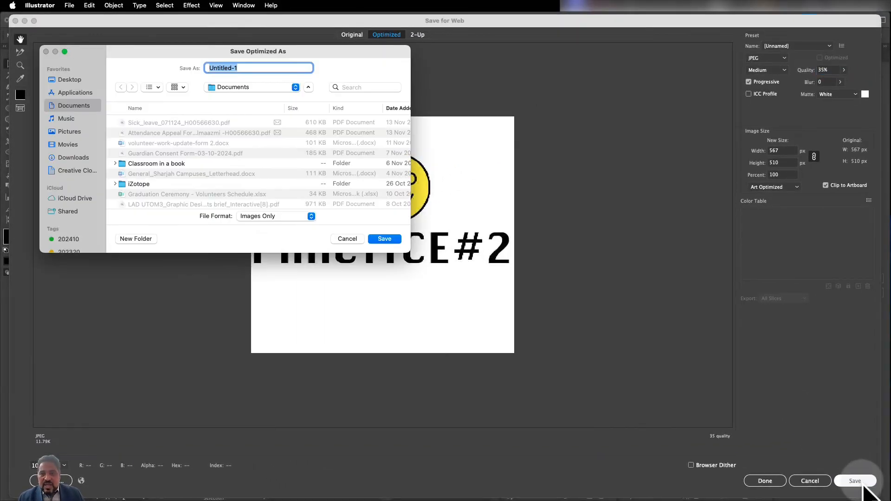
{"action": "left_click", "coordinate": [88, 82]}
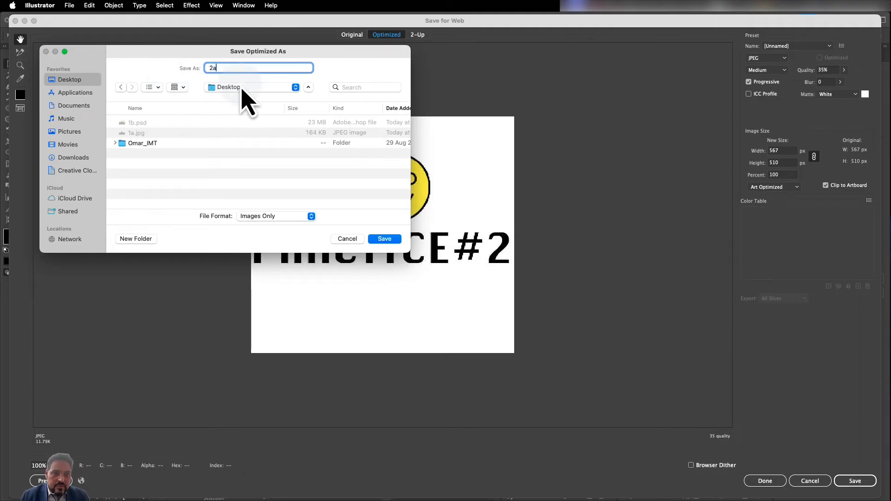
{"action": "type", "text": "2a"}
{"action": "key", "text": "Return"}
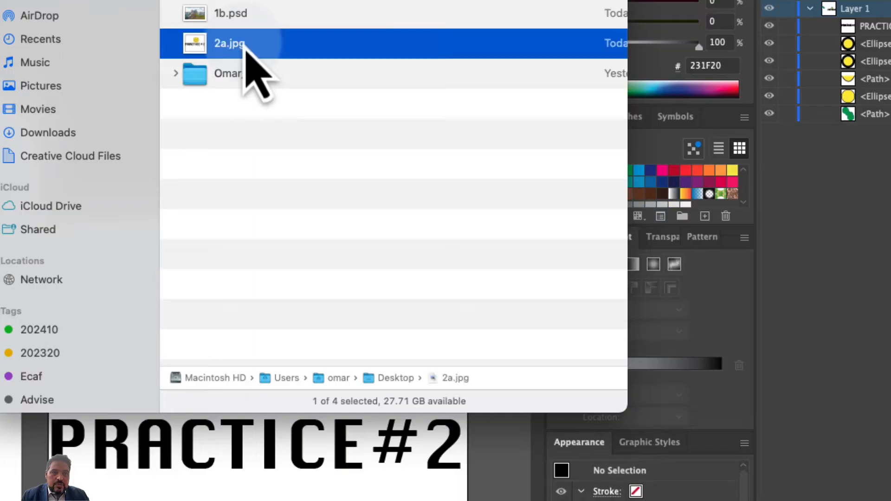
Preview the exported 2a.jpg, and read the exam sheet's requirement for the editable Illustrator file and its title
{"action": "key", "text": "space"}
{"action": "key", "text": "space"}
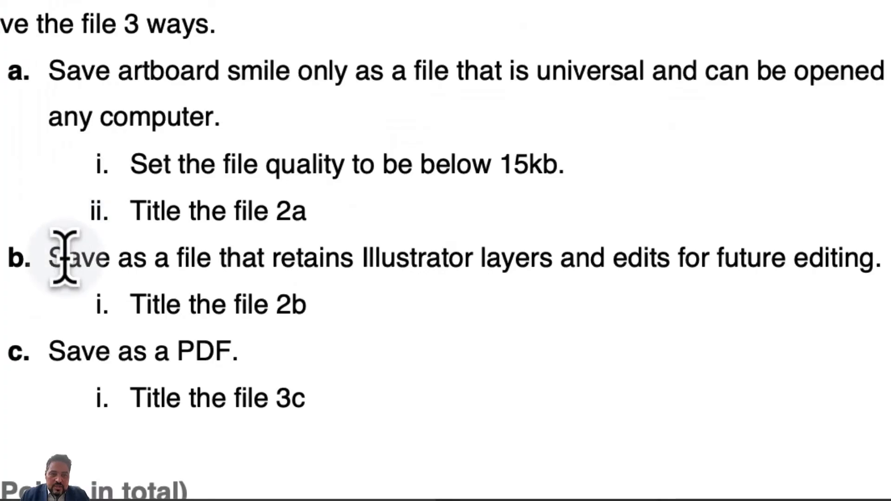
{"action": "left_click_drag", "start_coordinate": [66, 258], "coordinate": [844, 267]}
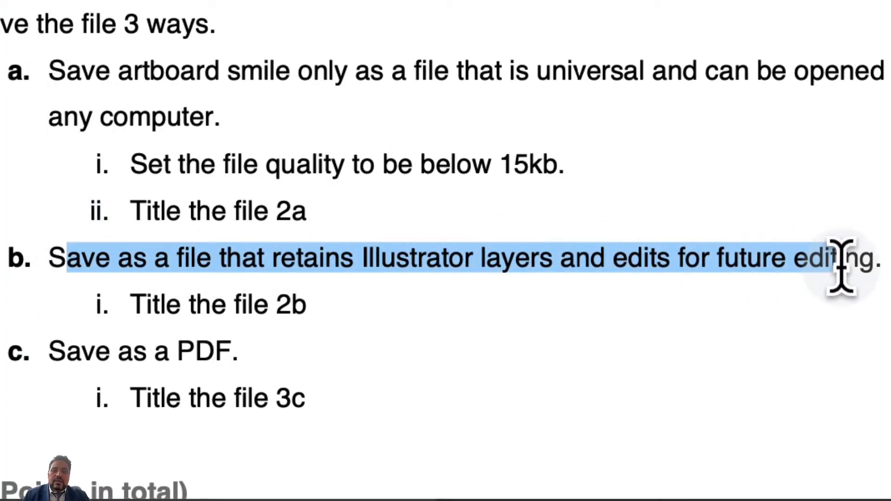
{"action": "left_click", "coordinate": [268, 307]}
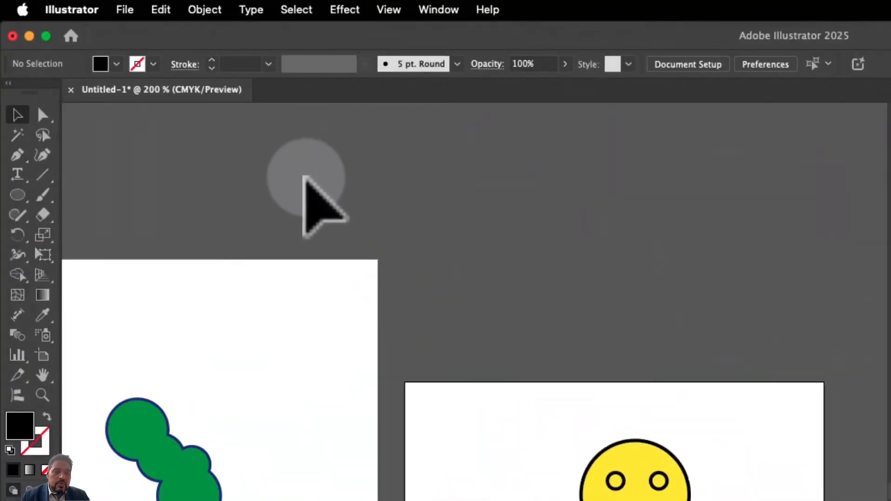
Return to Illustrator and save the document on the computer's Desktop as 2b.ai in Adobe Illustrator format with the default options
{"action": "scroll", "coordinate": [304, 178], "scroll_direction": "left", "scroll_amount": 5}
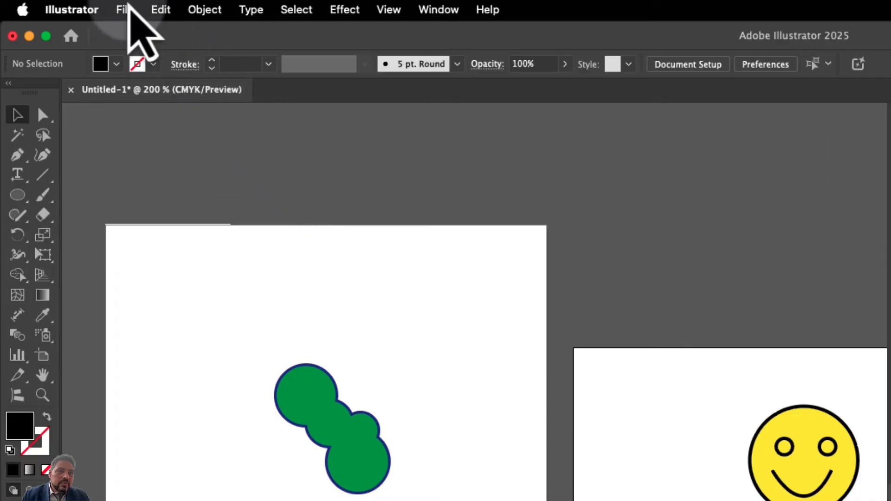
{"action": "left_click", "coordinate": [126, 11]}
{"action": "left_click", "coordinate": [128, 173]}
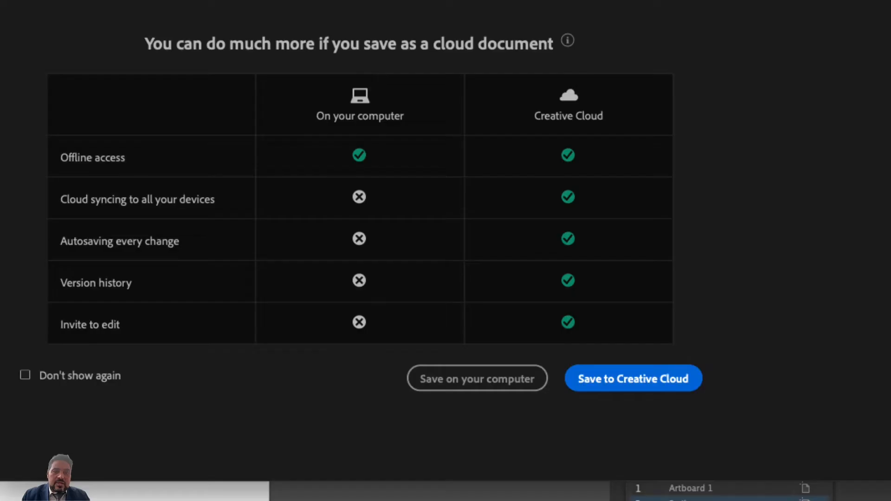
{"action": "left_click", "coordinate": [477, 379]}
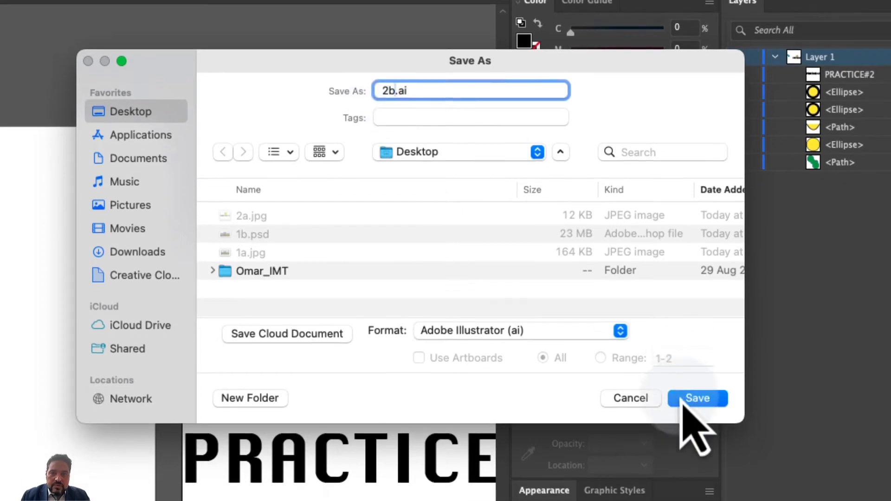
{"action": "left_click", "coordinate": [697, 414]}
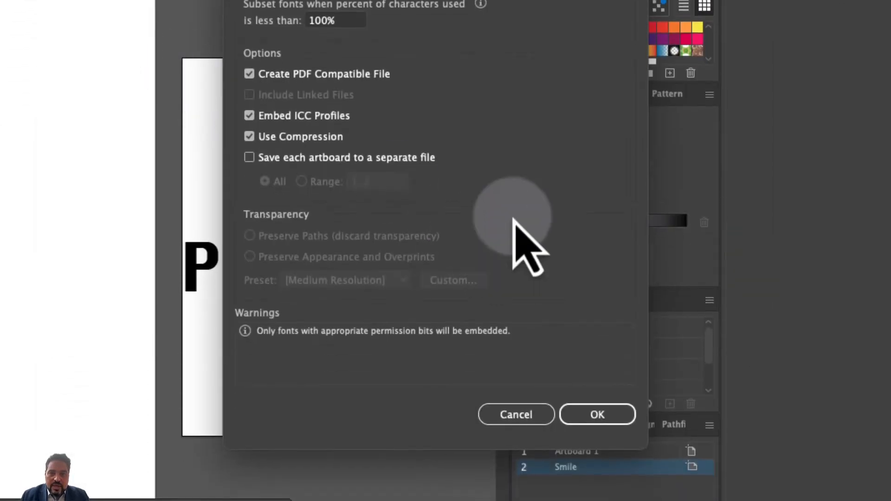
{"action": "left_click", "coordinate": [597, 415]}
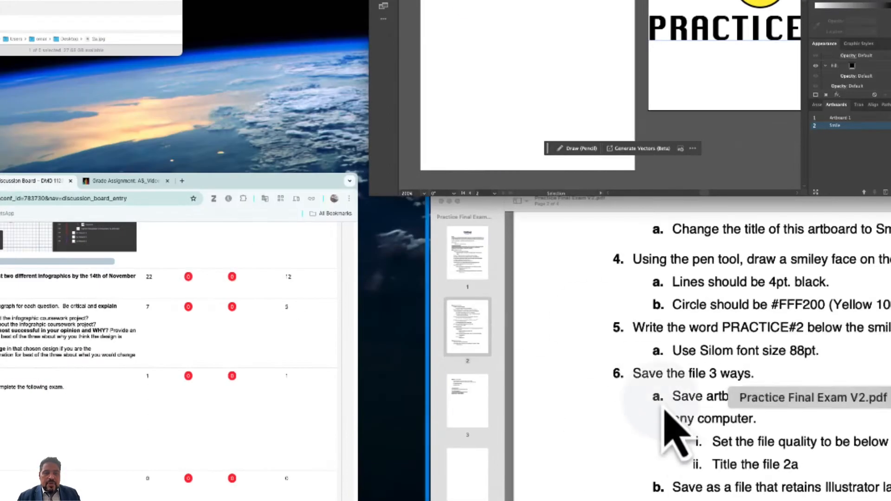
Check the exam sheet's PDF requirement and save the document to the Desktop as 3c.pdf with all artboards and the Illustrator Default preset
{"action": "scroll", "coordinate": [766, 435], "scroll_direction": "down", "scroll_amount": 5}
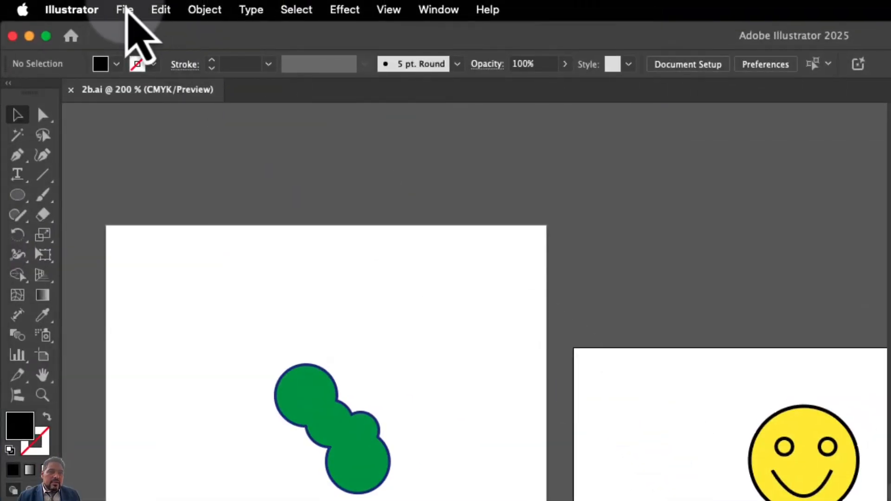
{"action": "left_click", "coordinate": [125, 10]}
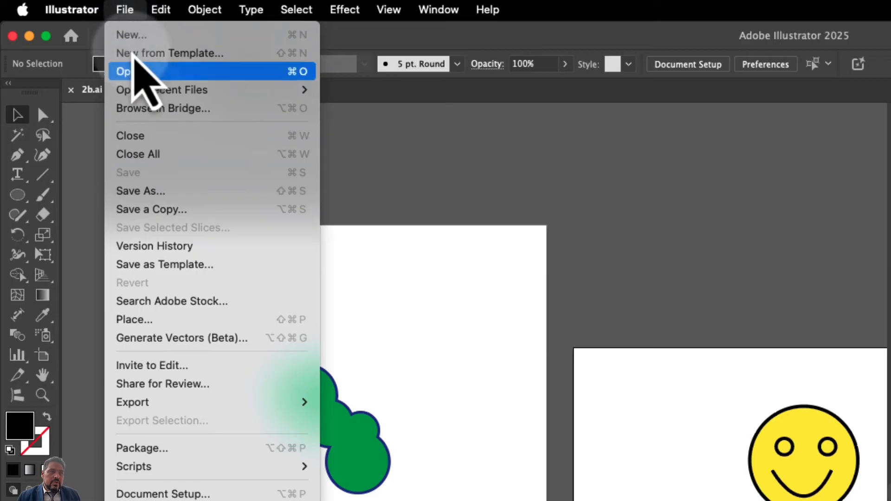
{"action": "left_click", "coordinate": [167, 195]}
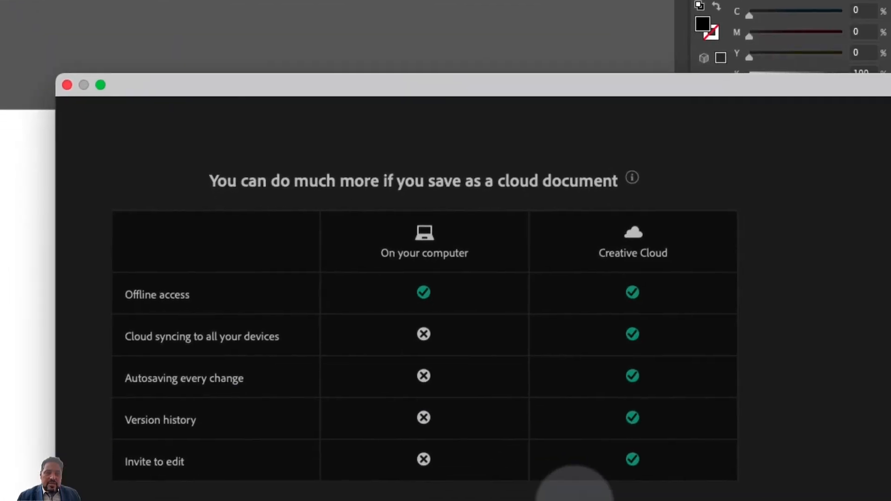
{"action": "left_click", "coordinate": [577, 488]}
{"action": "left_click", "coordinate": [596, 284]}
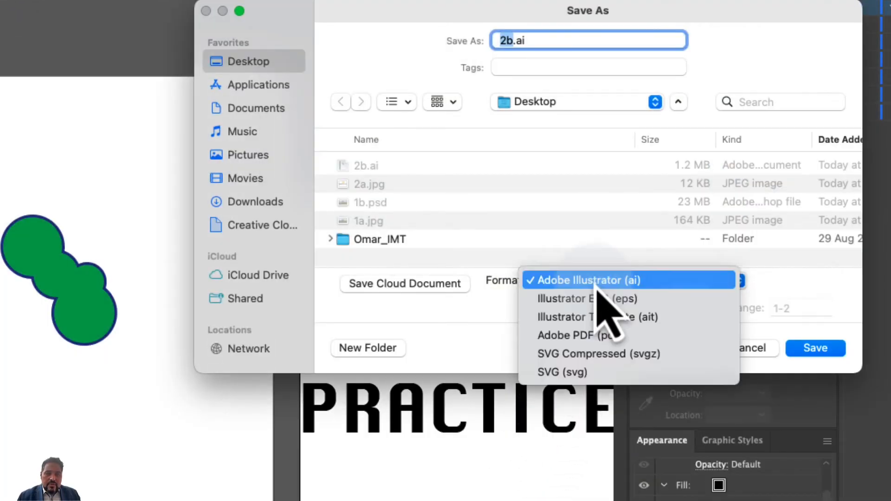
{"action": "left_click", "coordinate": [608, 336]}
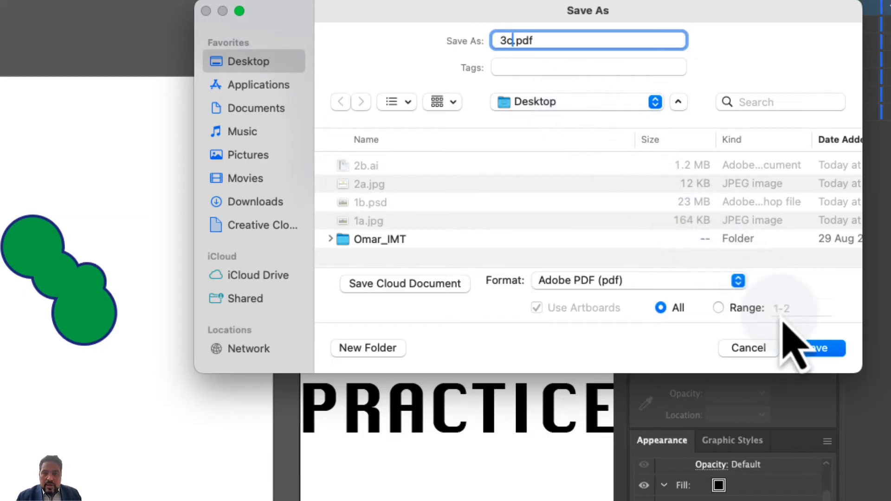
{"action": "left_click", "coordinate": [814, 349]}
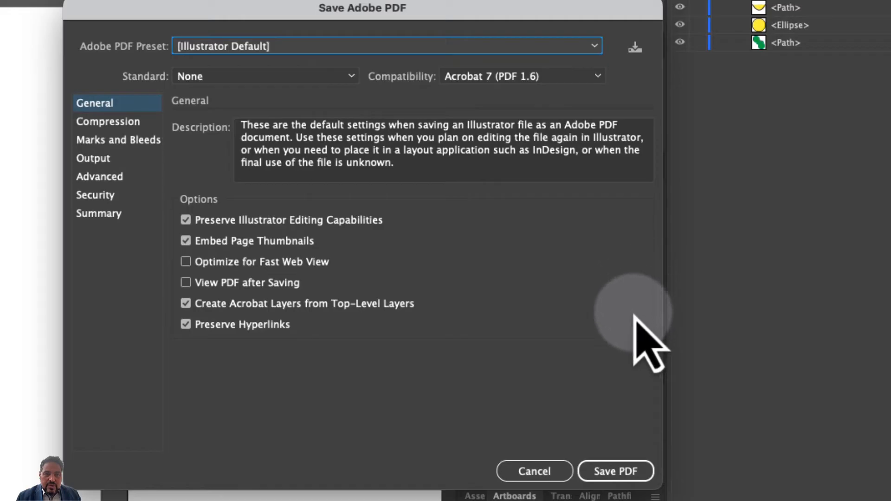
{"action": "left_click", "coordinate": [605, 478]}
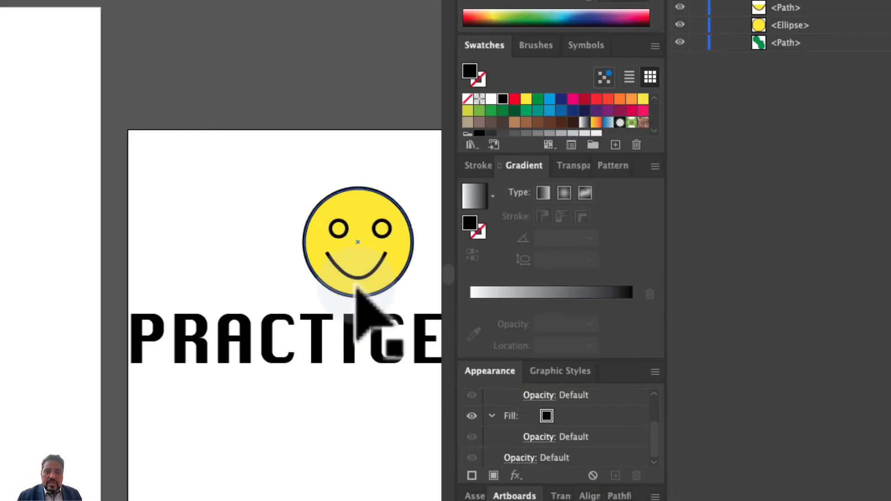
Read Part 3 of the exam sheet about combining files 1a and 2a into a single-page PDF in Adobe Bridge
{"action": "scroll", "coordinate": [357, 290], "scroll_direction": "right", "scroll_amount": 4}
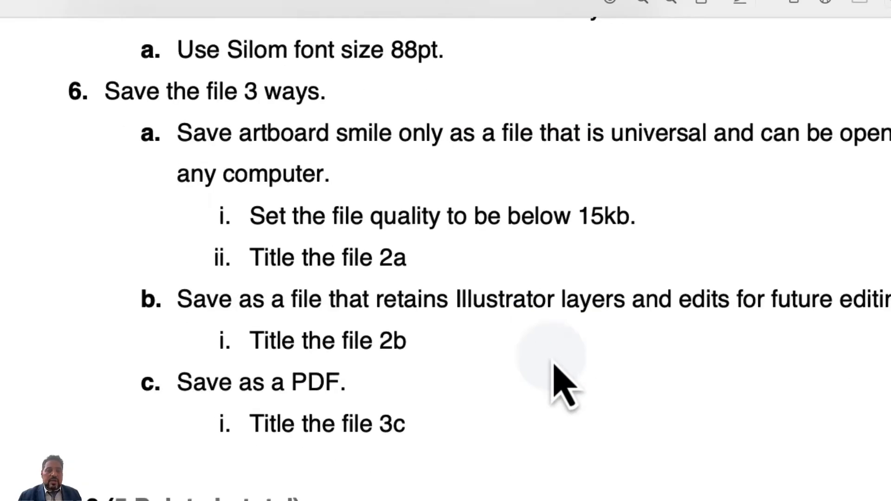
{"action": "scroll", "coordinate": [554, 367], "scroll_direction": "down", "scroll_amount": 10}
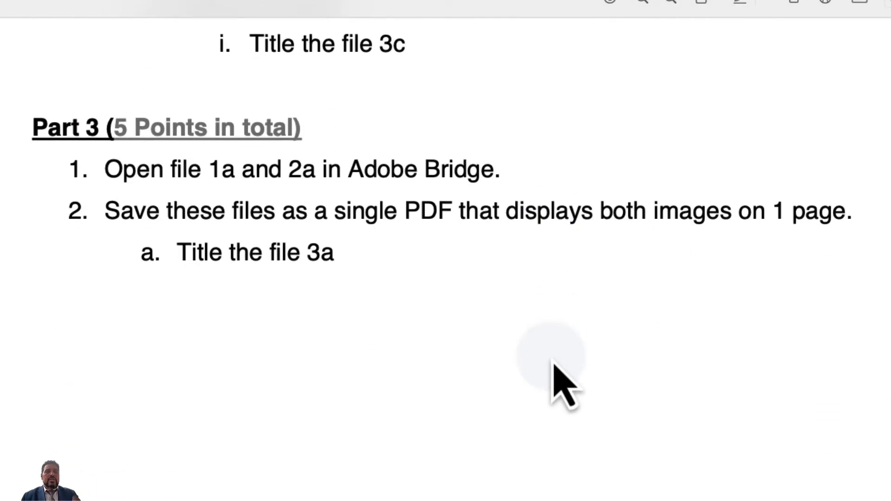
{"action": "left_click_drag", "start_coordinate": [110, 168], "coordinate": [236, 170]}
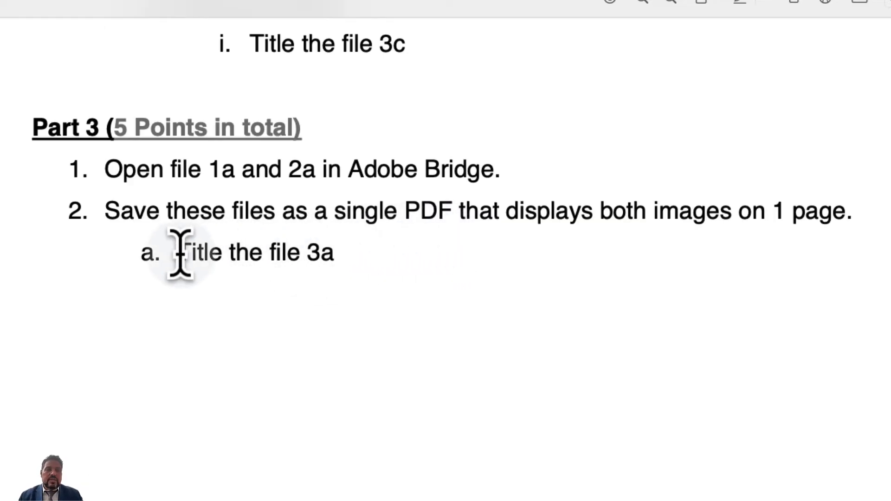
{"action": "left_click_drag", "start_coordinate": [178, 255], "coordinate": [334, 255]}
{"action": "left_click", "coordinate": [356, 274]}
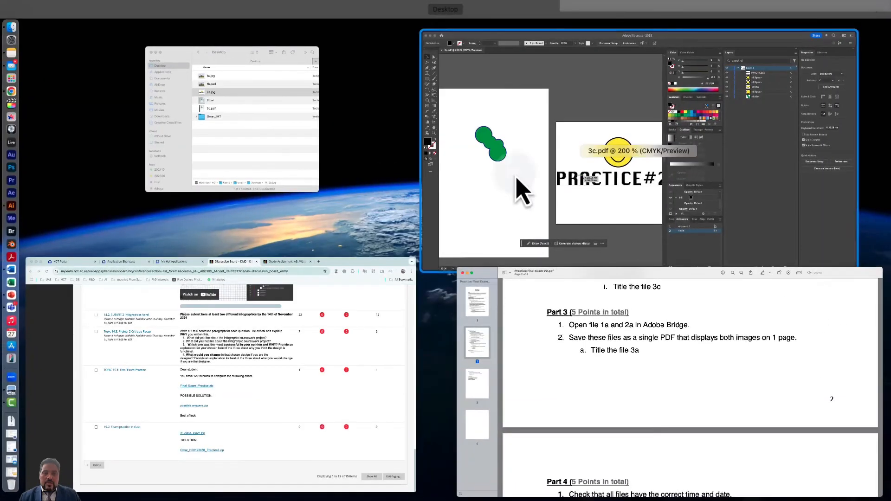
Switch to Adobe Bridge, show the contents of the Desktop folder, and collapse its subfolder in the folder tree
{"action": "left_click", "coordinate": [251, 139]}
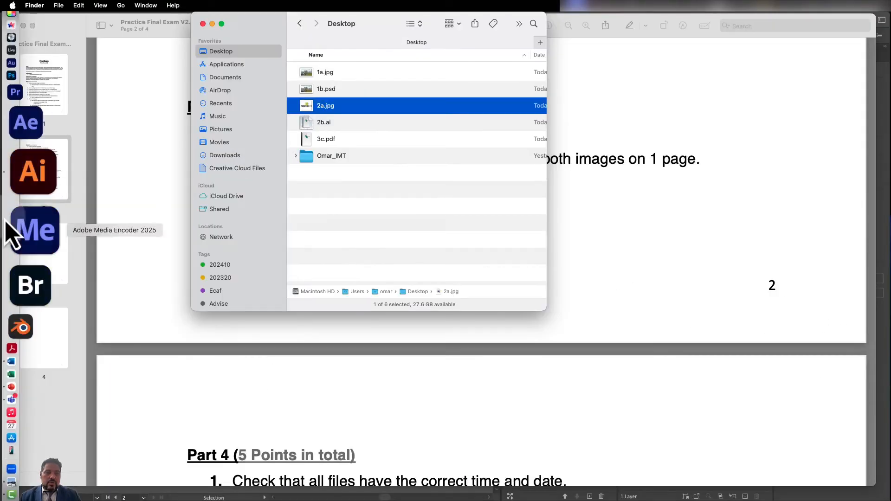
{"action": "left_click", "coordinate": [335, 73]}
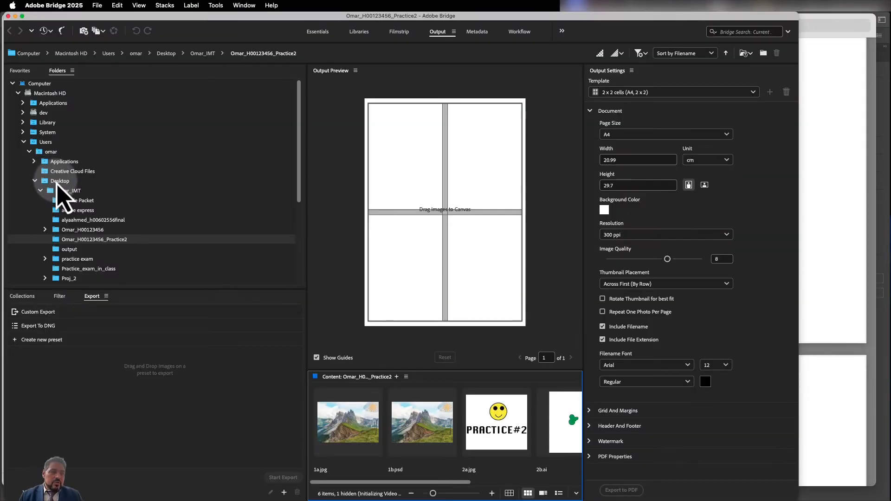
{"action": "left_click", "coordinate": [57, 182]}
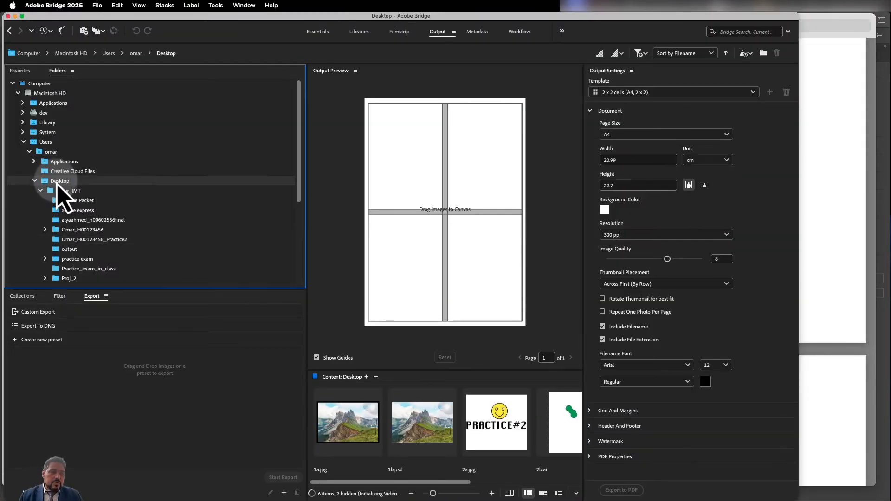
{"action": "left_click", "coordinate": [40, 191]}
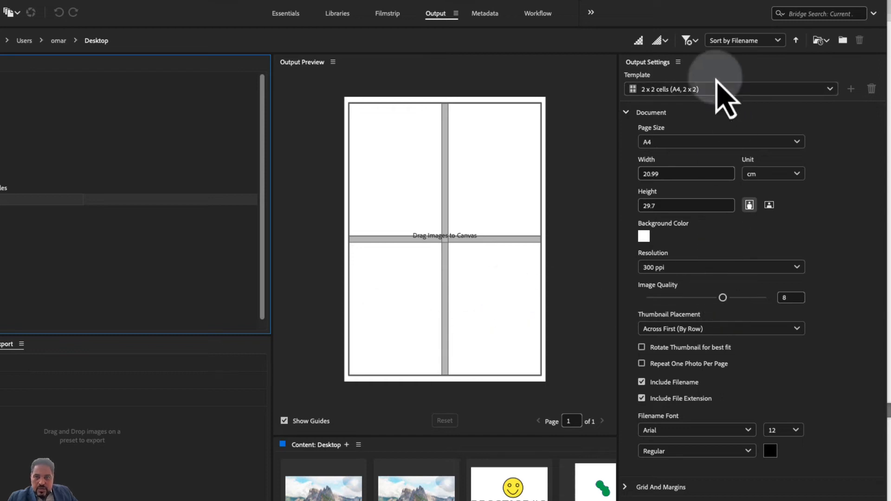
Collapse and reopen the document settings, switch to the Libraries workspace, and return to the Output workspace
{"action": "left_click", "coordinate": [627, 113]}
{"action": "left_click", "coordinate": [627, 113]}
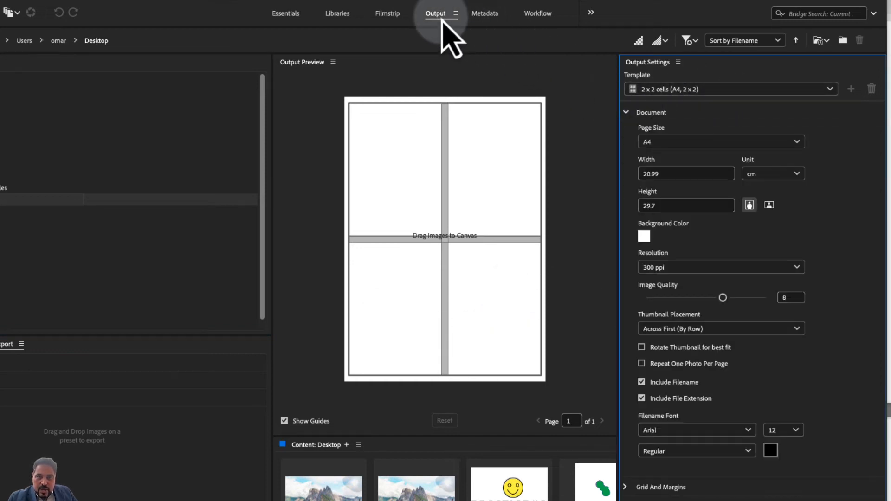
{"action": "left_click", "coordinate": [333, 14]}
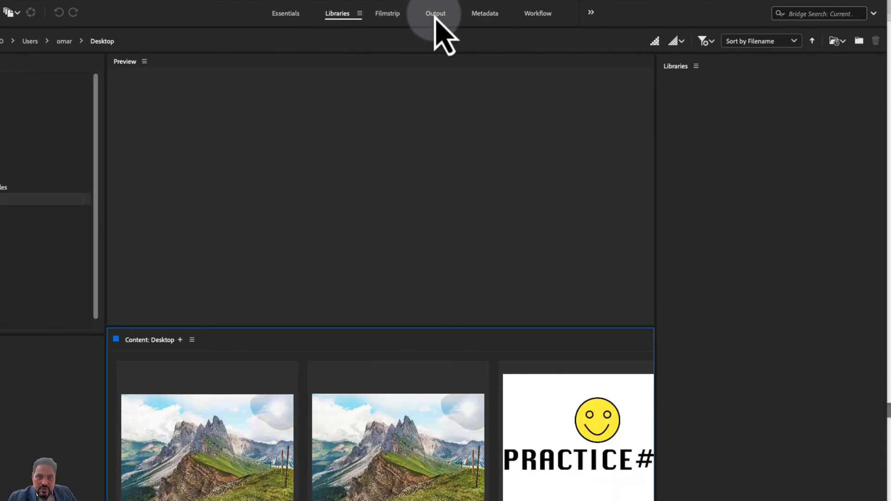
{"action": "left_click", "coordinate": [436, 18]}
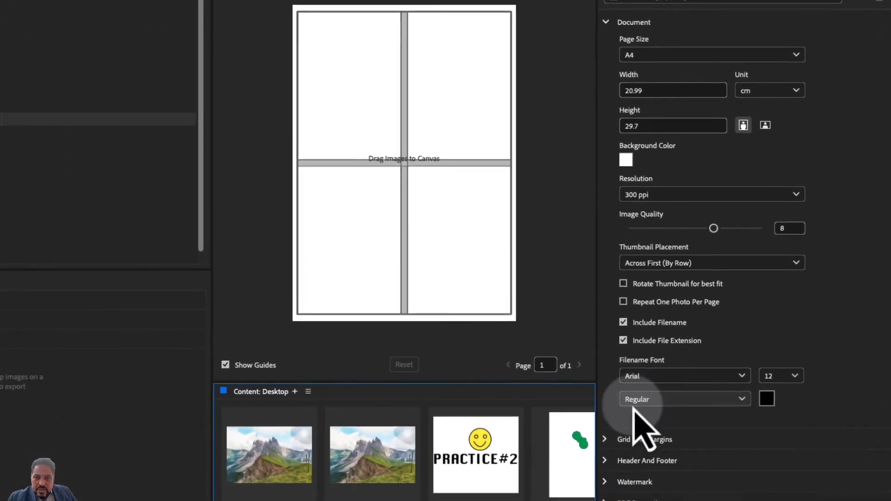
Set the output grid to 1 column, and place 1a.jpg in the upper cell and 2a.jpg in the lower cell
{"action": "left_click", "coordinate": [605, 439]}
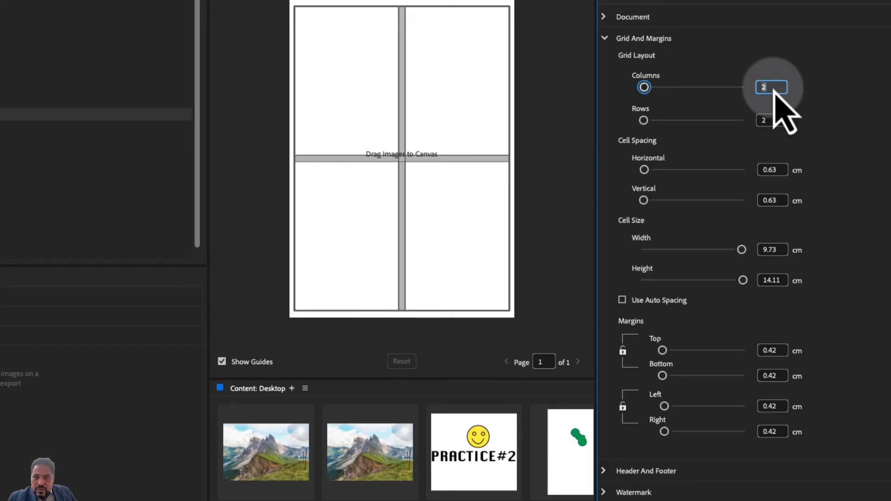
{"action": "type", "text": "1"}
{"action": "left_click", "coordinate": [840, 79]}
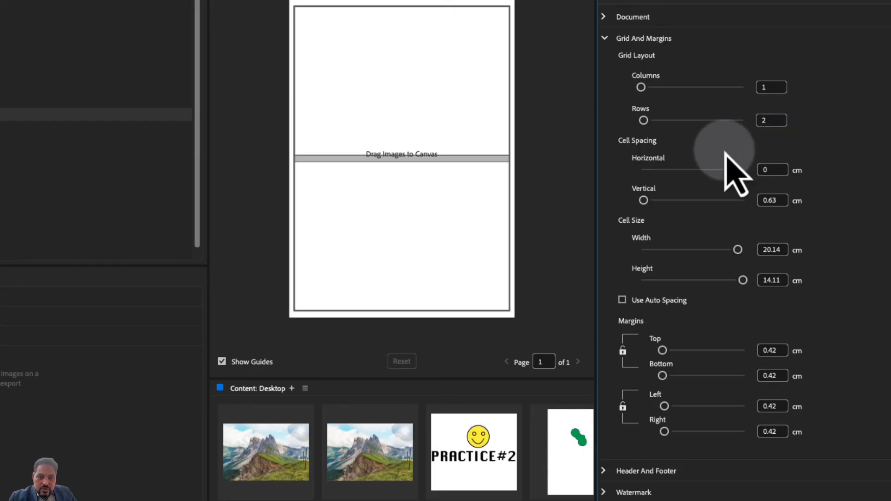
{"action": "left_click_drag", "start_coordinate": [269, 462], "coordinate": [398, 123]}
{"action": "left_click_drag", "start_coordinate": [484, 483], "coordinate": [421, 258]}
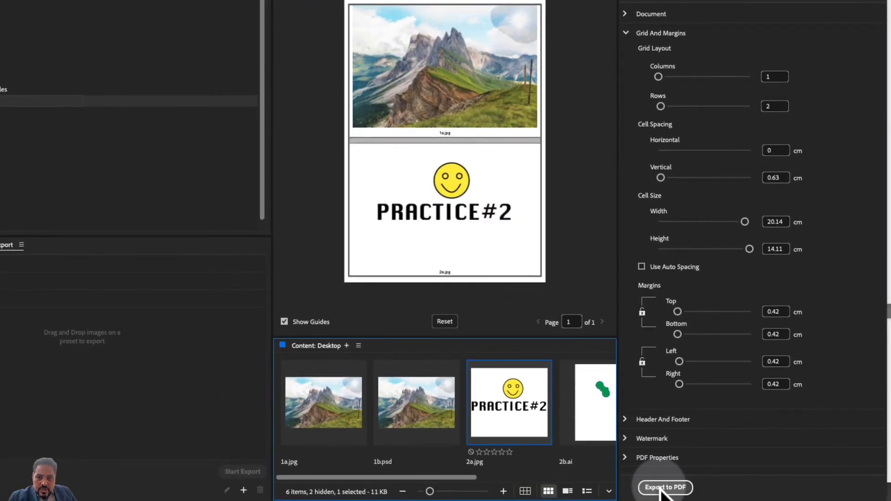
Export the two-image page as a PDF to the Desktop with the file name 3a
{"action": "left_click", "coordinate": [662, 486]}
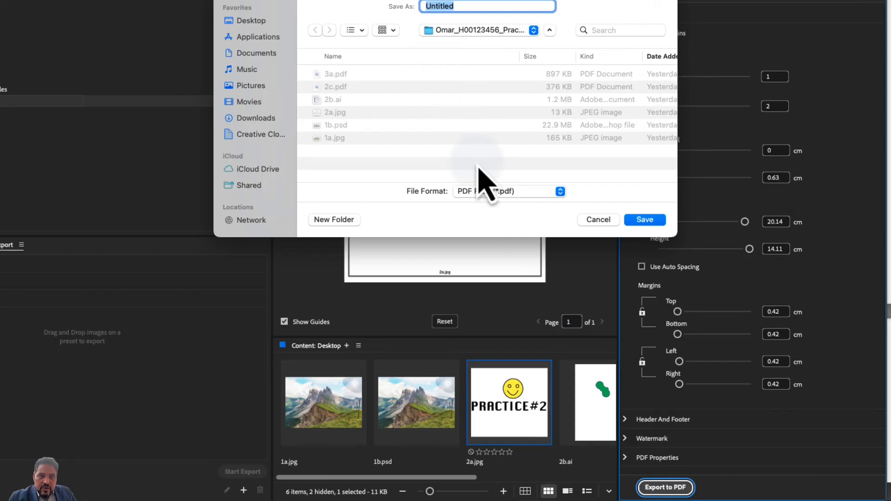
{"action": "left_click", "coordinate": [256, 26]}
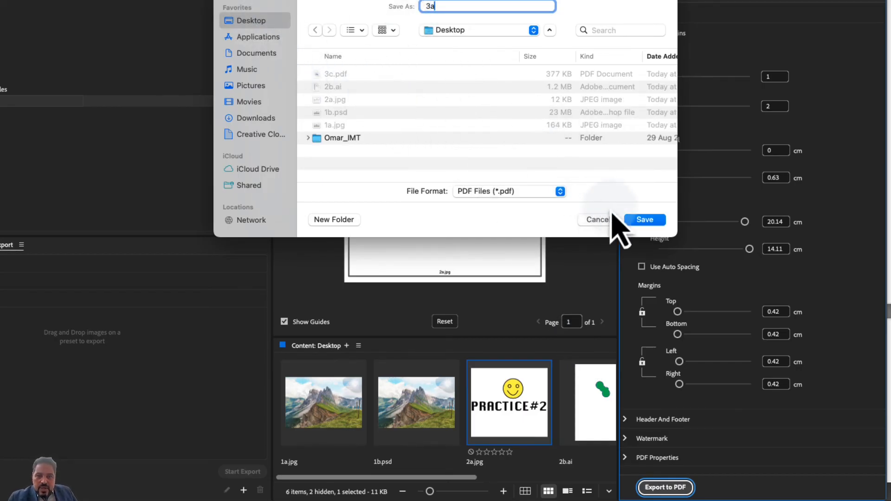
{"action": "left_click", "coordinate": [649, 222]}
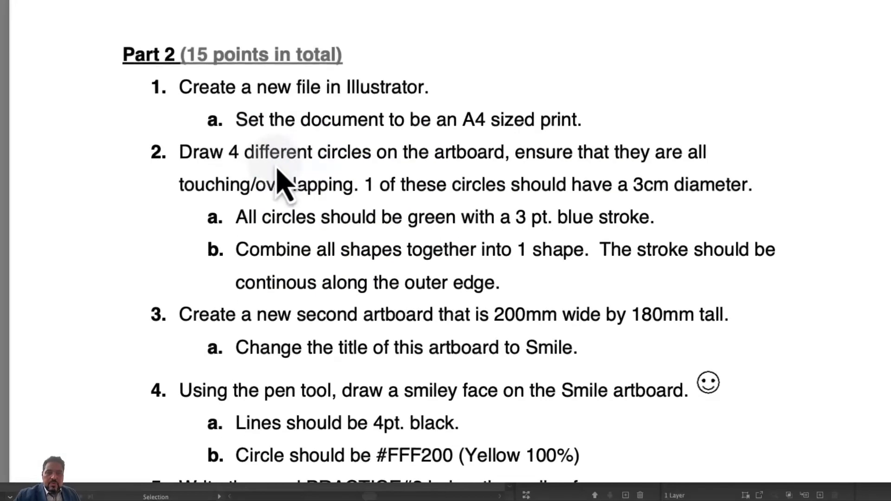
Read Part 4 of the exam sheet about checking file dates, collecting the files in a folder, compressing and submitting
{"action": "scroll", "coordinate": [274, 185], "scroll_direction": "down", "scroll_amount": 20}
{"action": "scroll", "coordinate": [269, 186], "scroll_direction": "up", "scroll_amount": 10}
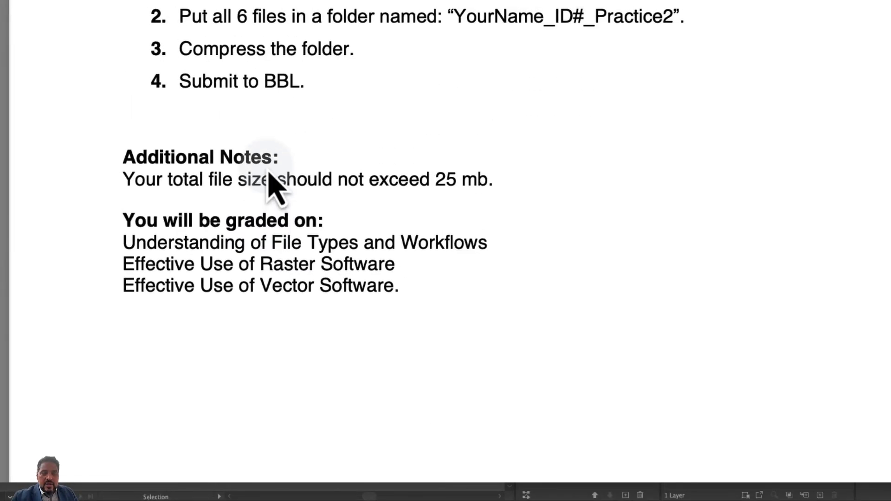
{"action": "left_click_drag", "start_coordinate": [182, 167], "coordinate": [595, 172]}
Switch to Finder and show the Desktop folder with the exam files
{"action": "key", "text": "ctrl+Up"}
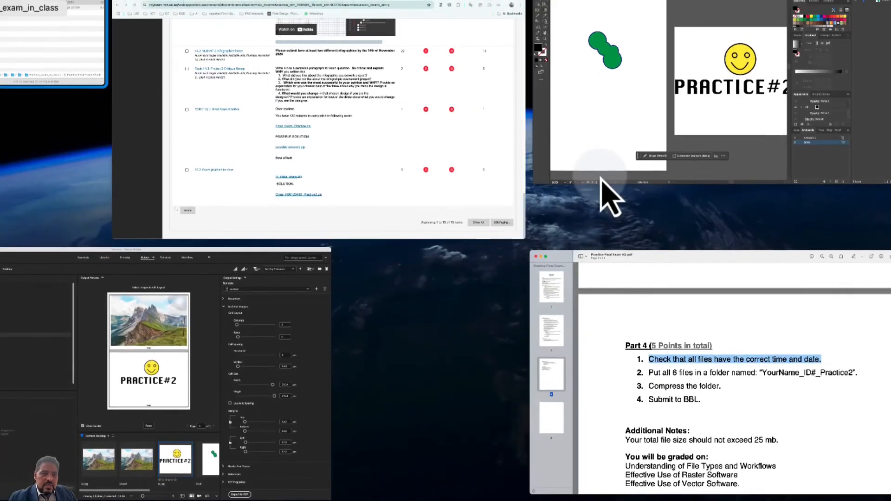
{"action": "left_click", "coordinate": [65, 47]}
{"action": "left_click", "coordinate": [164, 64]}
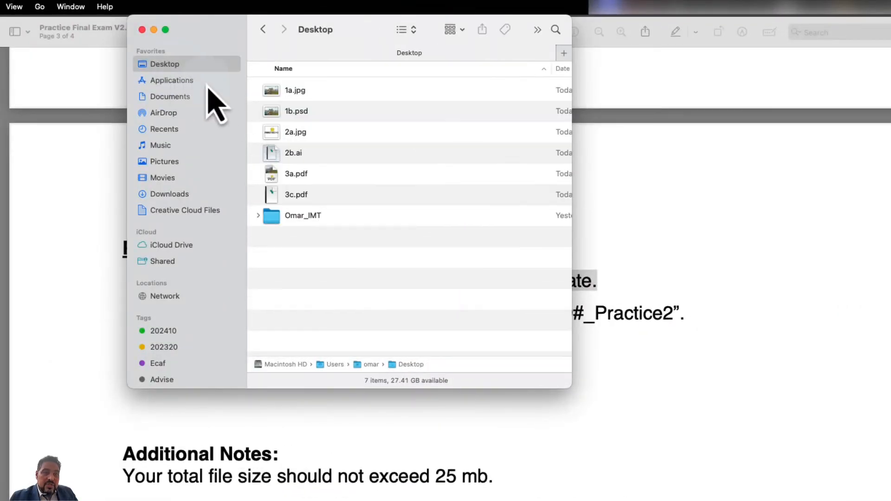
Preview the six Desktop files one by one with Quick Look: 1a.jpg, 1b.psd, 2a.jpg, 2b.ai, 3a.pdf and 3c.pdf
{"action": "left_click", "coordinate": [308, 95]}
{"action": "key", "text": "space"}
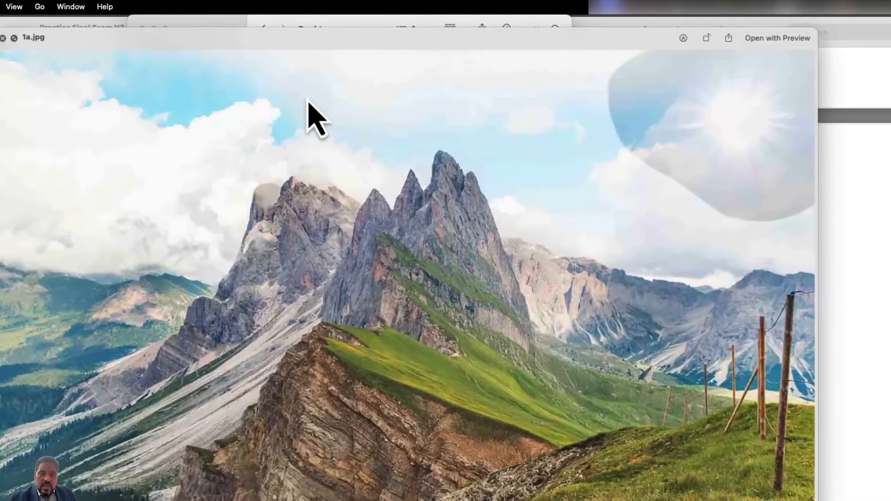
{"action": "key", "text": "Down"}
{"action": "key", "text": "space"}
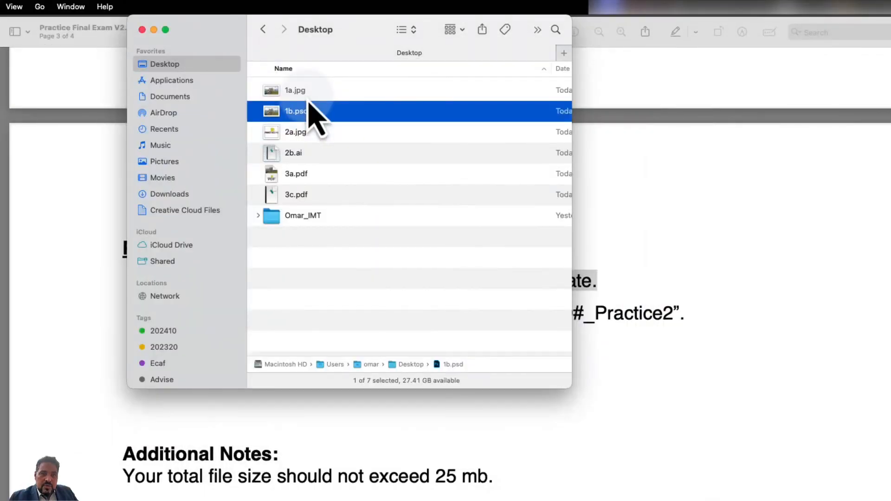
{"action": "key", "text": "Down"}
{"action": "key", "text": "space"}
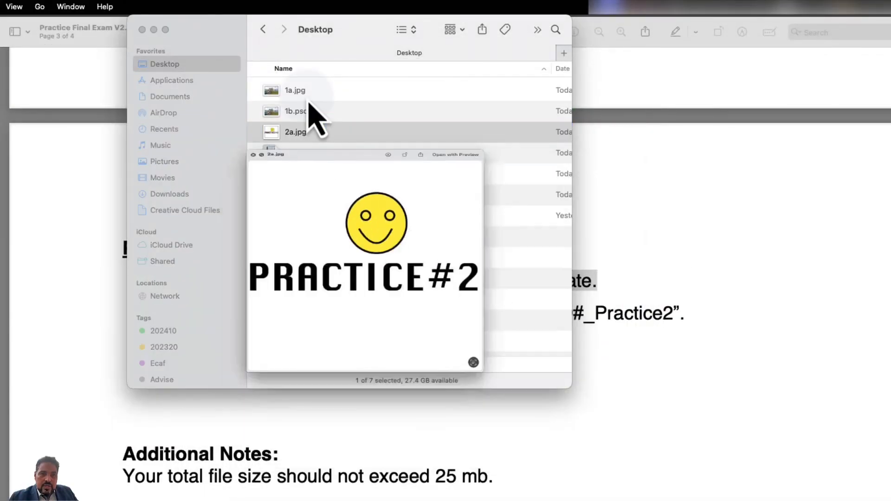
{"action": "key", "text": "Down"}
{"action": "key", "text": "space"}
{"action": "key", "text": "space"}
{"action": "key", "text": "space"}
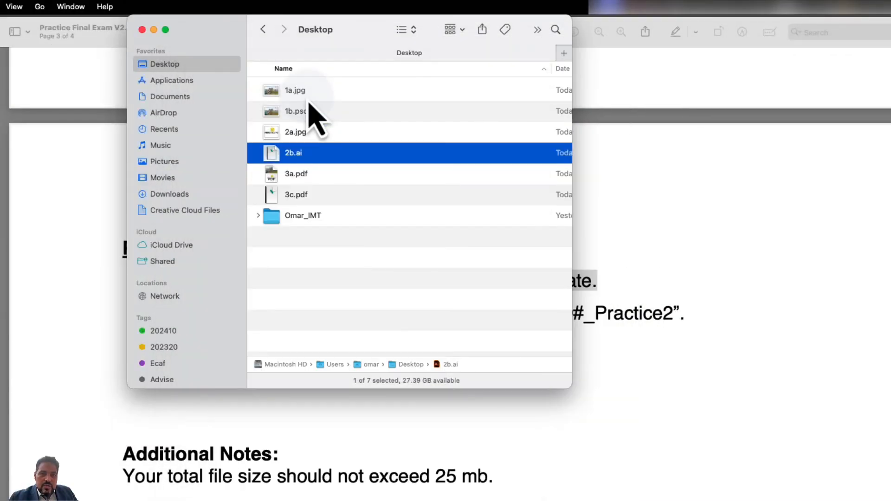
{"action": "key", "text": "Down"}
{"action": "key", "text": "space"}
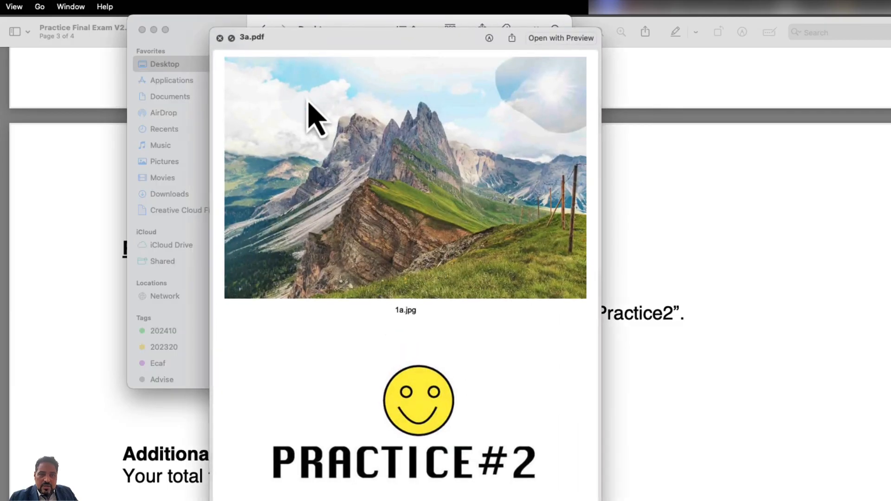
{"action": "key", "text": "space"}
{"action": "key", "text": "Down"}
{"action": "key", "text": "space"}
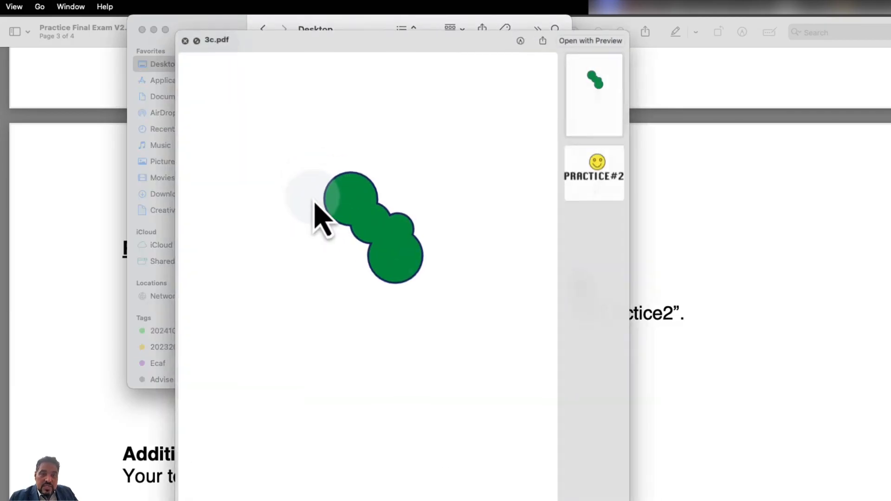
{"action": "key", "text": "space"}
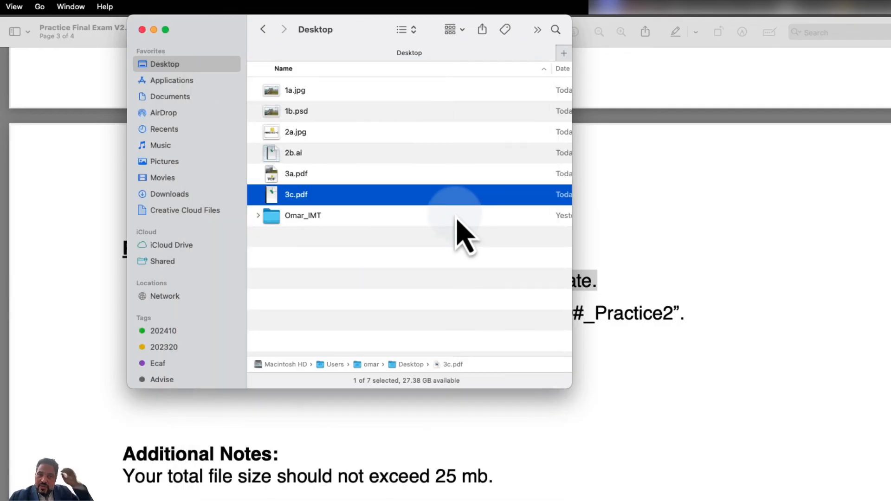
Check the folder instruction in the exam sheet, and group the six files into a new folder named with the student's name, ID number and Practice2
{"action": "left_click", "coordinate": [528, 457]}
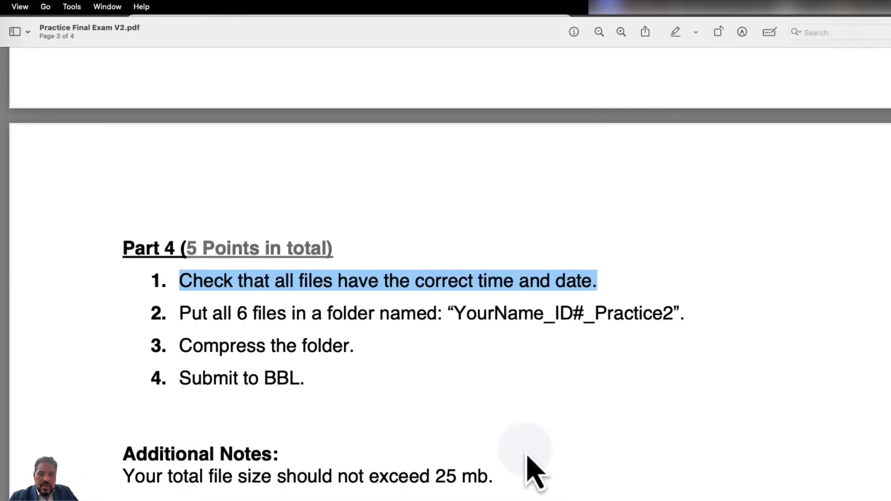
{"action": "key", "text": "ctrl+Up"}
{"action": "left_click", "coordinate": [88, 109]}
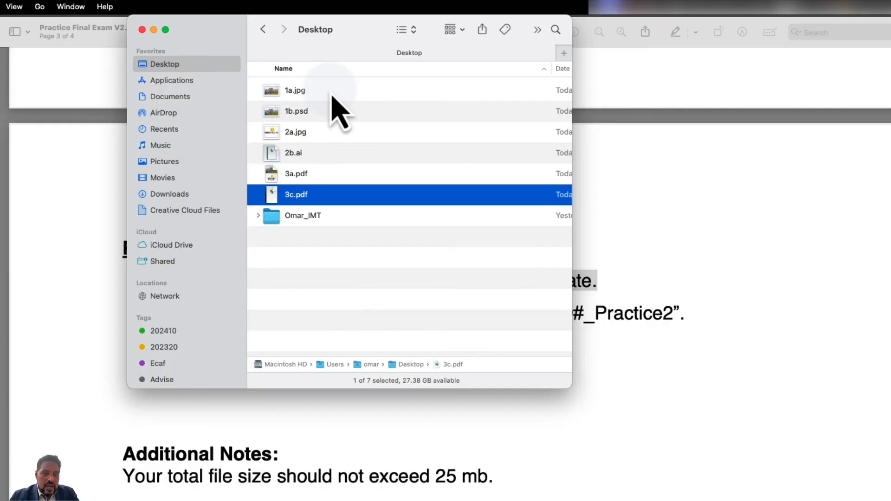
{"action": "left_click", "coordinate": [330, 91], "text": "shift"}
{"action": "right_click", "coordinate": [331, 92]}
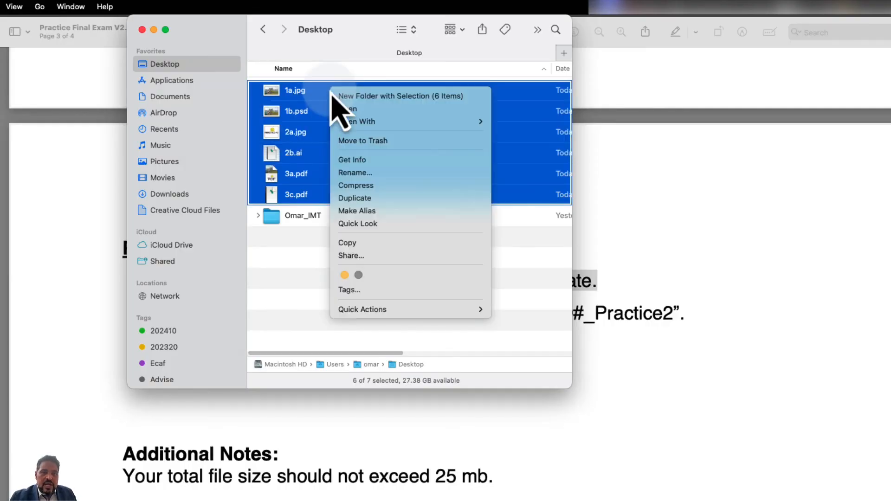
{"action": "left_click", "coordinate": [355, 96]}
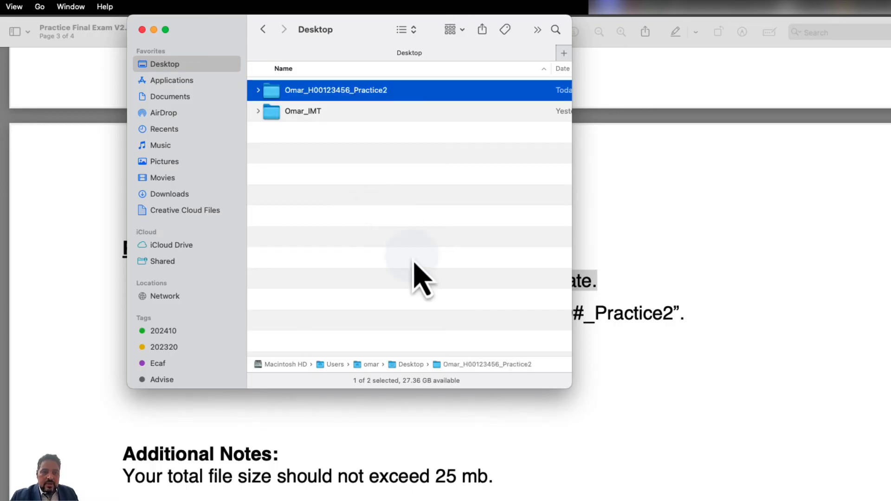
Check the exam sheet's compression instruction, and compress the Practice2 folder on the Desktop into a ZIP archive
{"action": "left_click", "coordinate": [398, 446]}
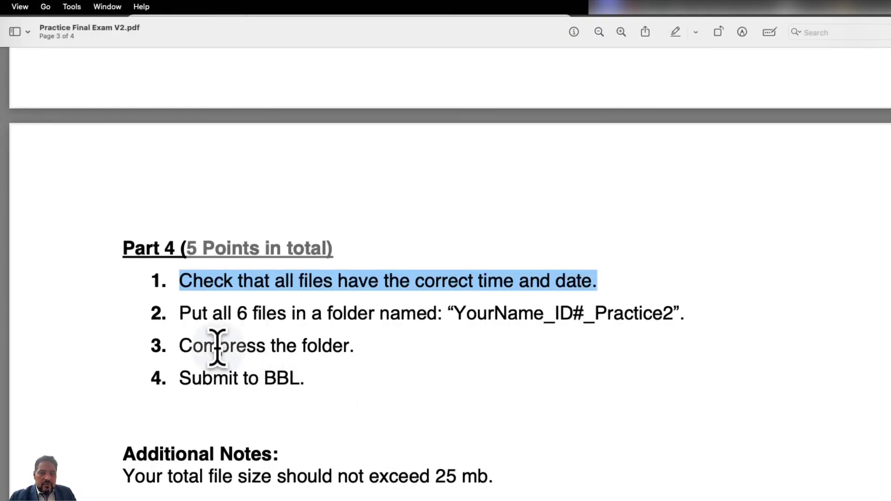
{"action": "key", "text": "ctrl+Up"}
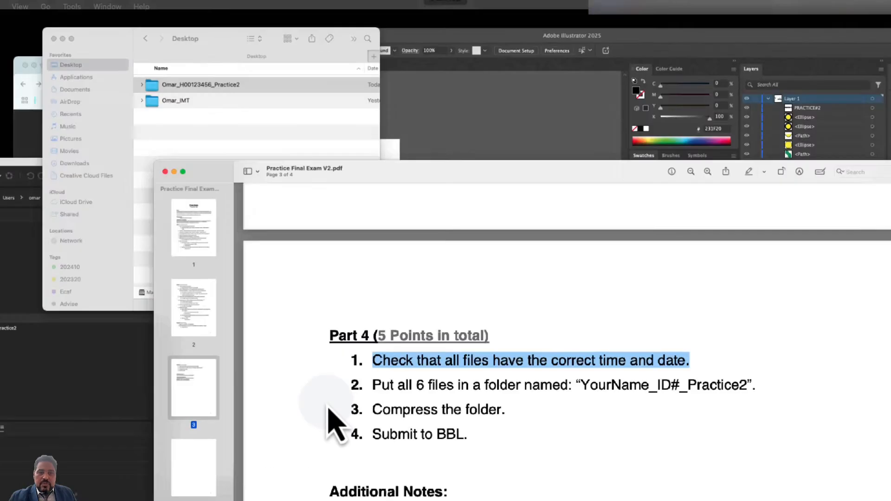
{"action": "left_click", "coordinate": [30, 149]}
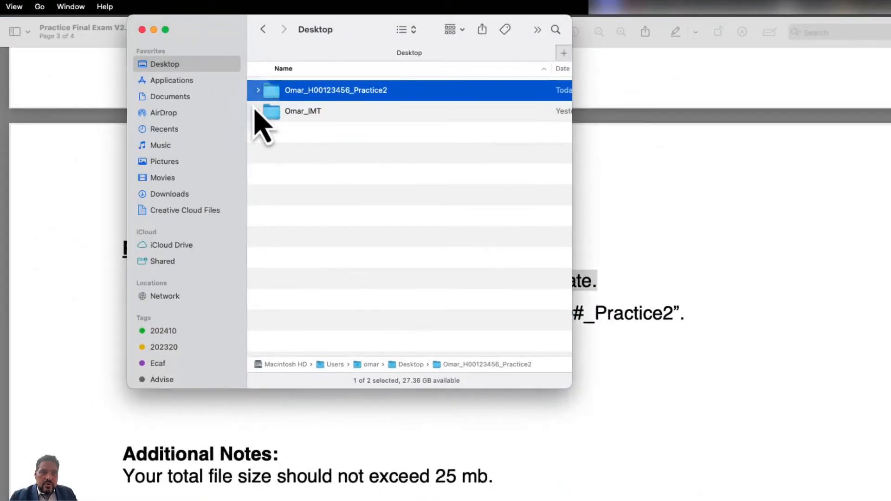
{"action": "right_click", "coordinate": [274, 90]}
{"action": "left_click", "coordinate": [348, 160]}
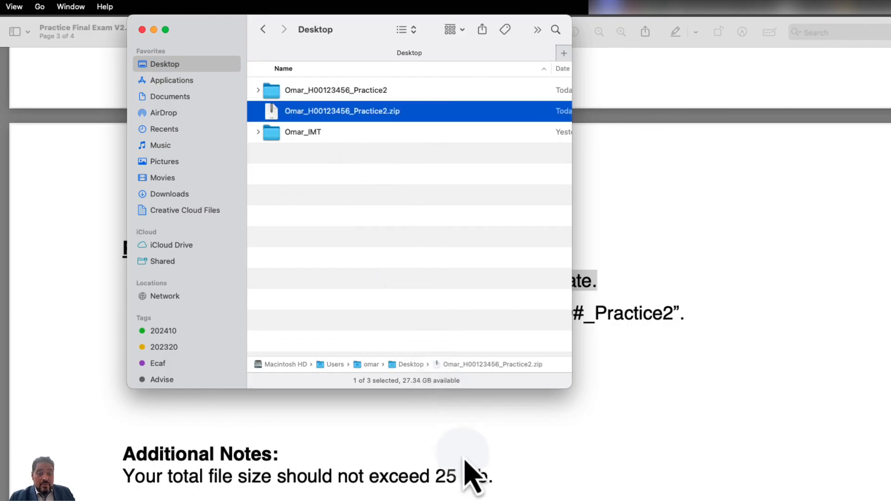
Highlight the 25 mb file size limit in the exam sheet's notes, and check the size of the Practice2 ZIP archive in Finder
{"action": "left_click", "coordinate": [473, 485]}
{"action": "left_click_drag", "start_coordinate": [122, 477], "coordinate": [508, 480]}
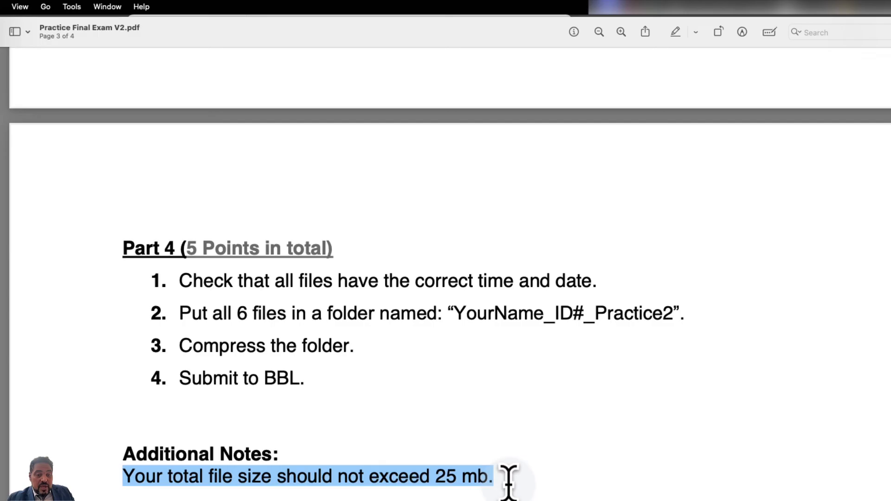
{"action": "key", "text": "ctrl+Up"}
{"action": "left_click", "coordinate": [53, 120]}
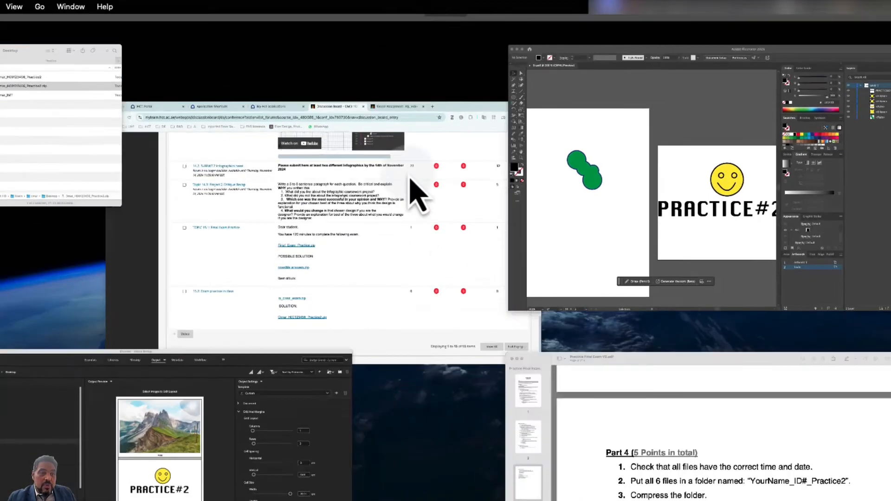
{"action": "scroll", "coordinate": [409, 174], "scroll_direction": "right", "scroll_amount": 10}
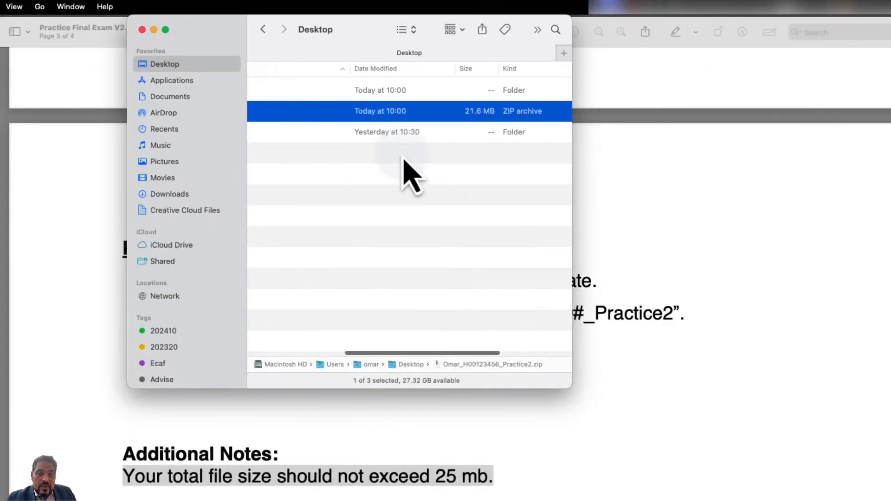
{"action": "scroll", "coordinate": [484, 129], "scroll_direction": "left", "scroll_amount": 10}
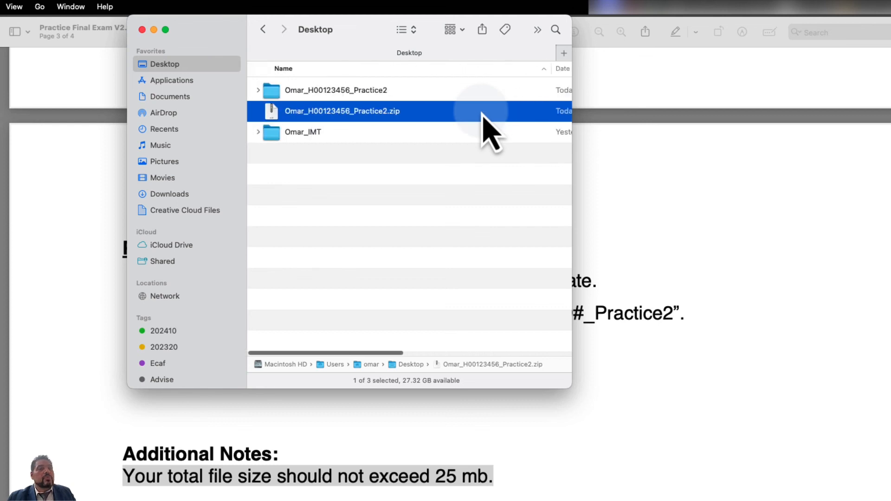